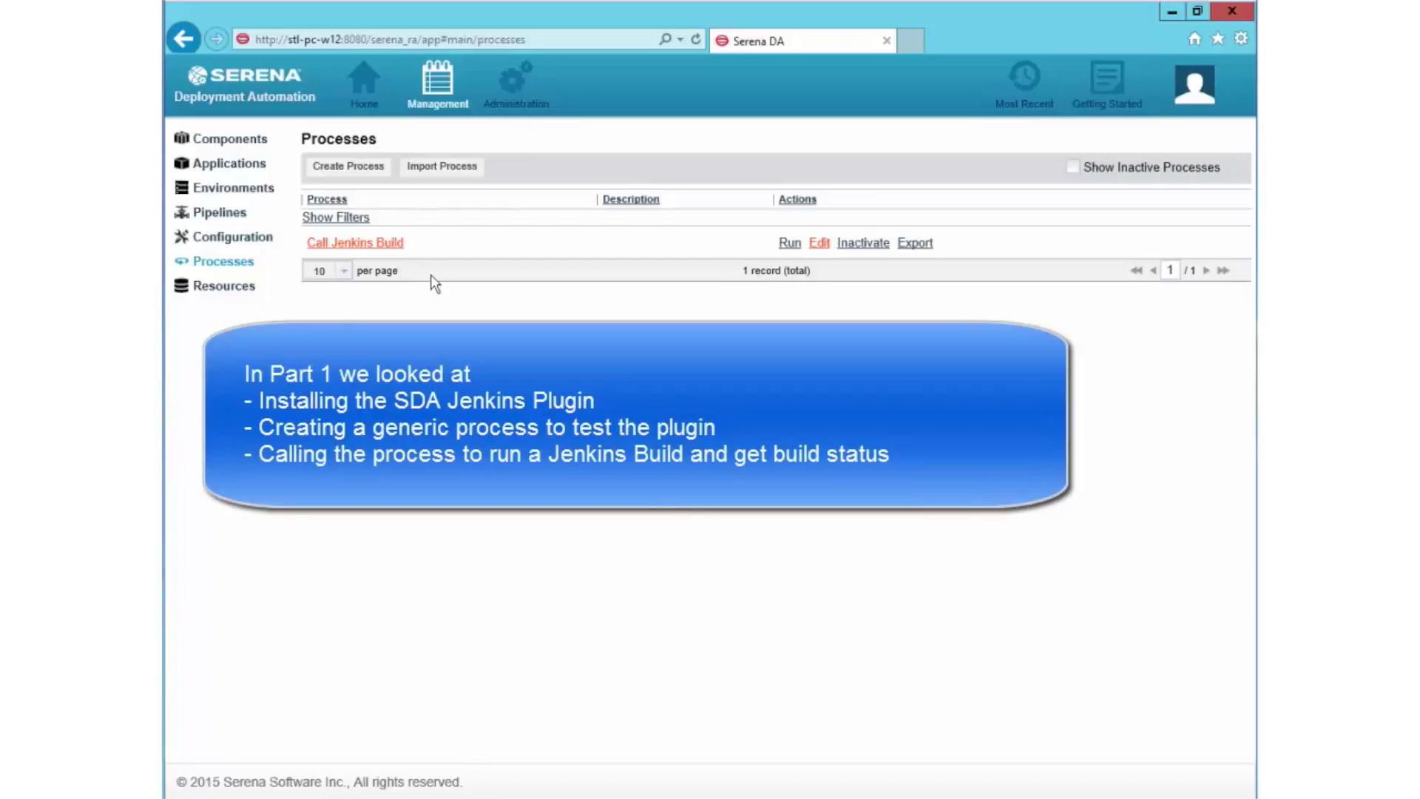
Step: Open the Call Jenkins Build process design and delete the connection between Get build status and Finish
click(817, 251)
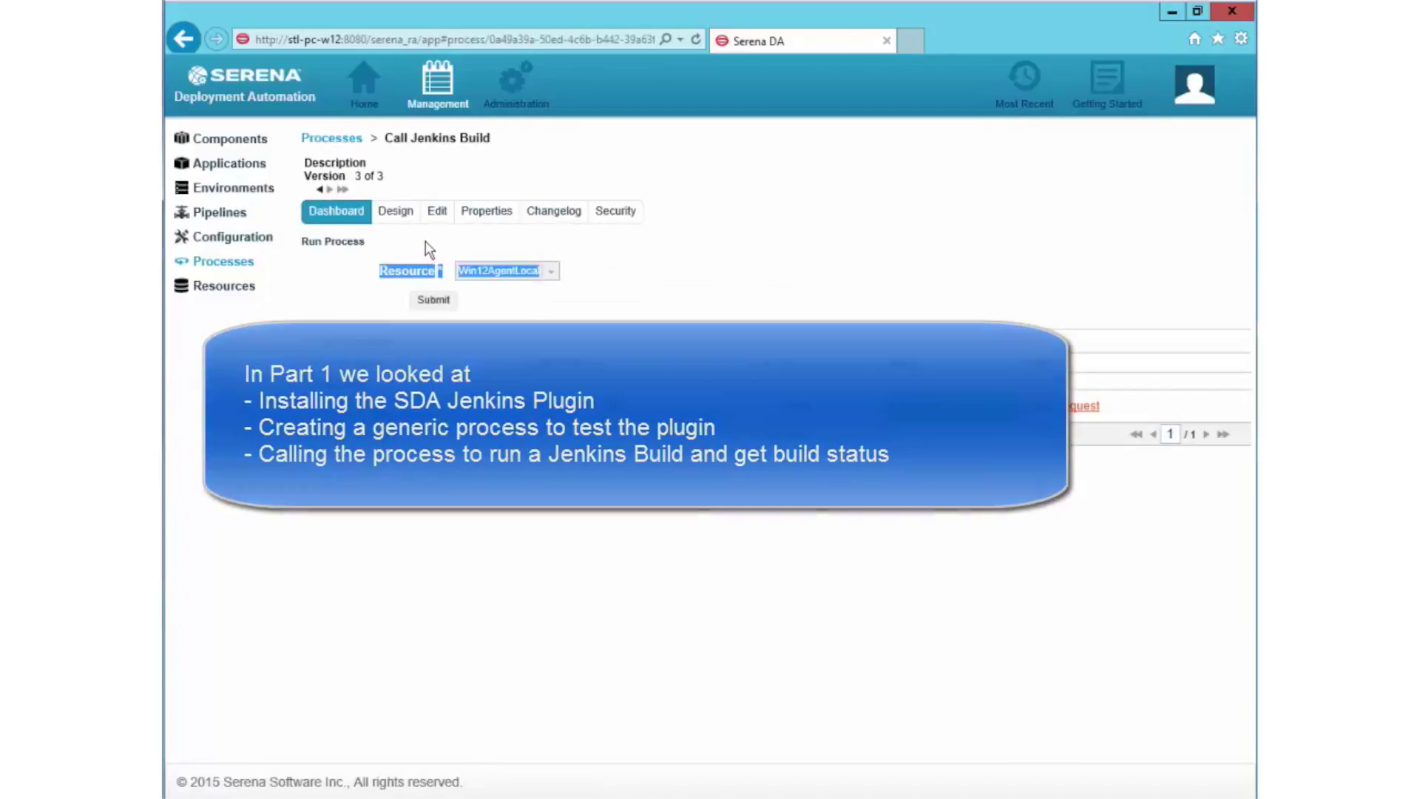
click(399, 213)
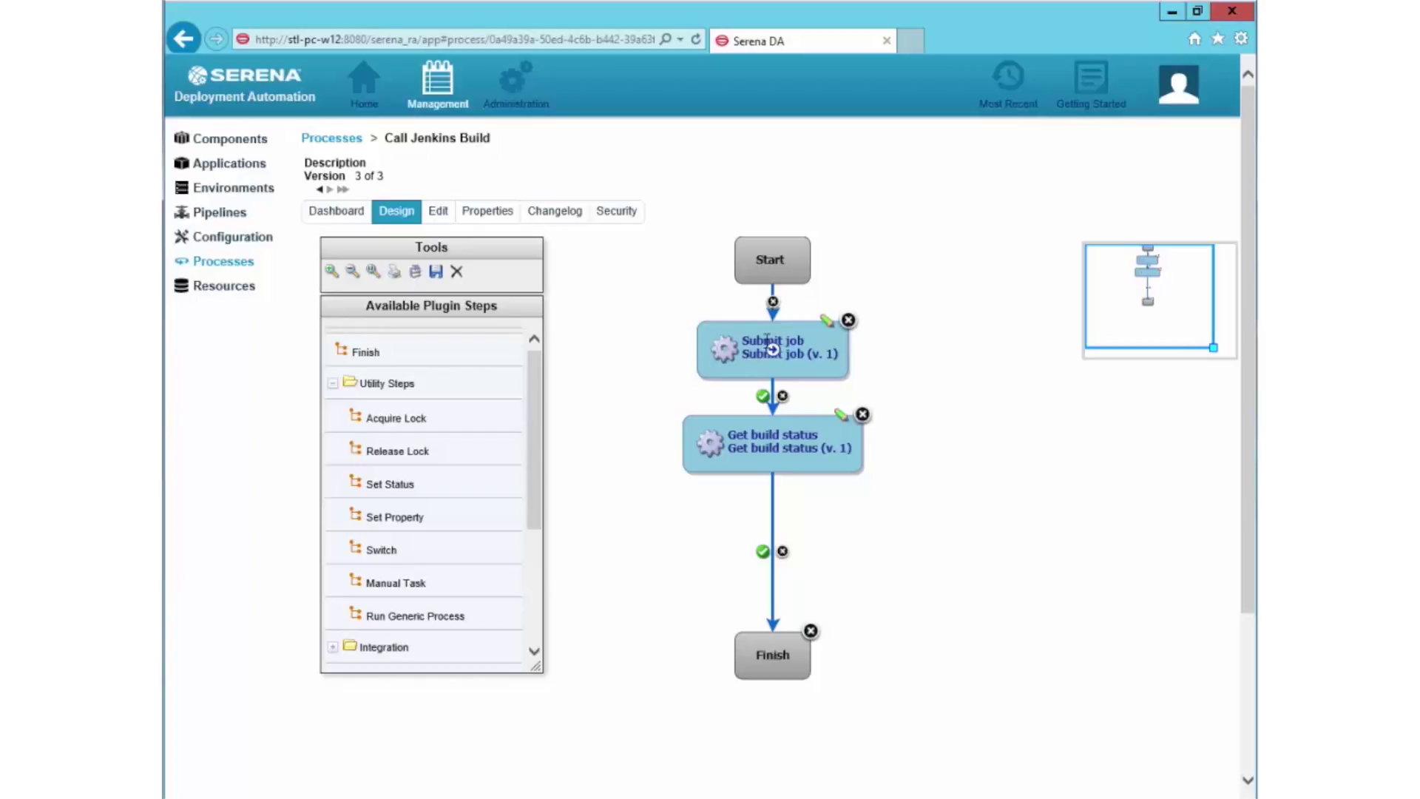
click(782, 552)
Step: Add a Switch step named "Test Build status" that evaluates the property "Get build status/result.build.status"
drag(392, 560, 773, 504)
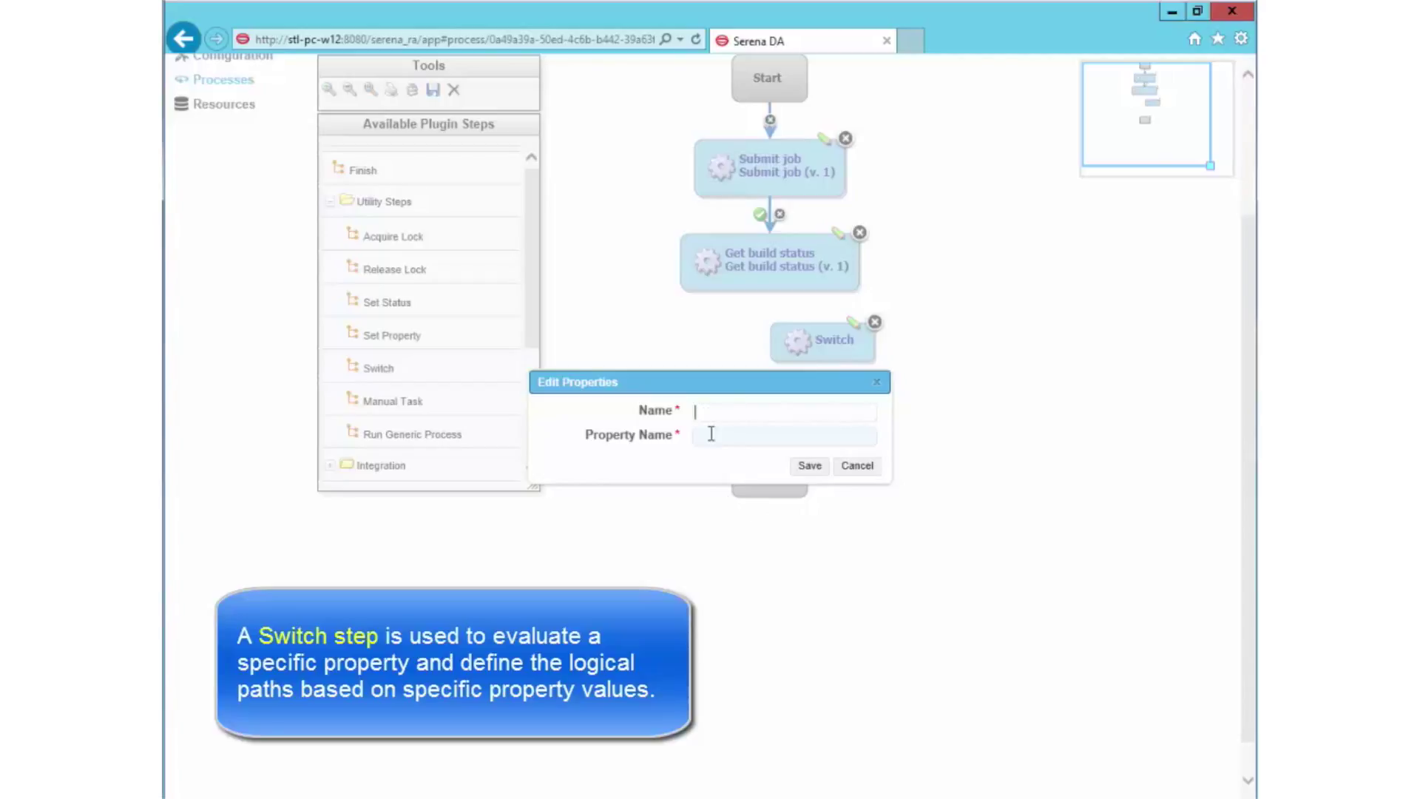
text(Test Build status)
click(737, 436)
text(Get)
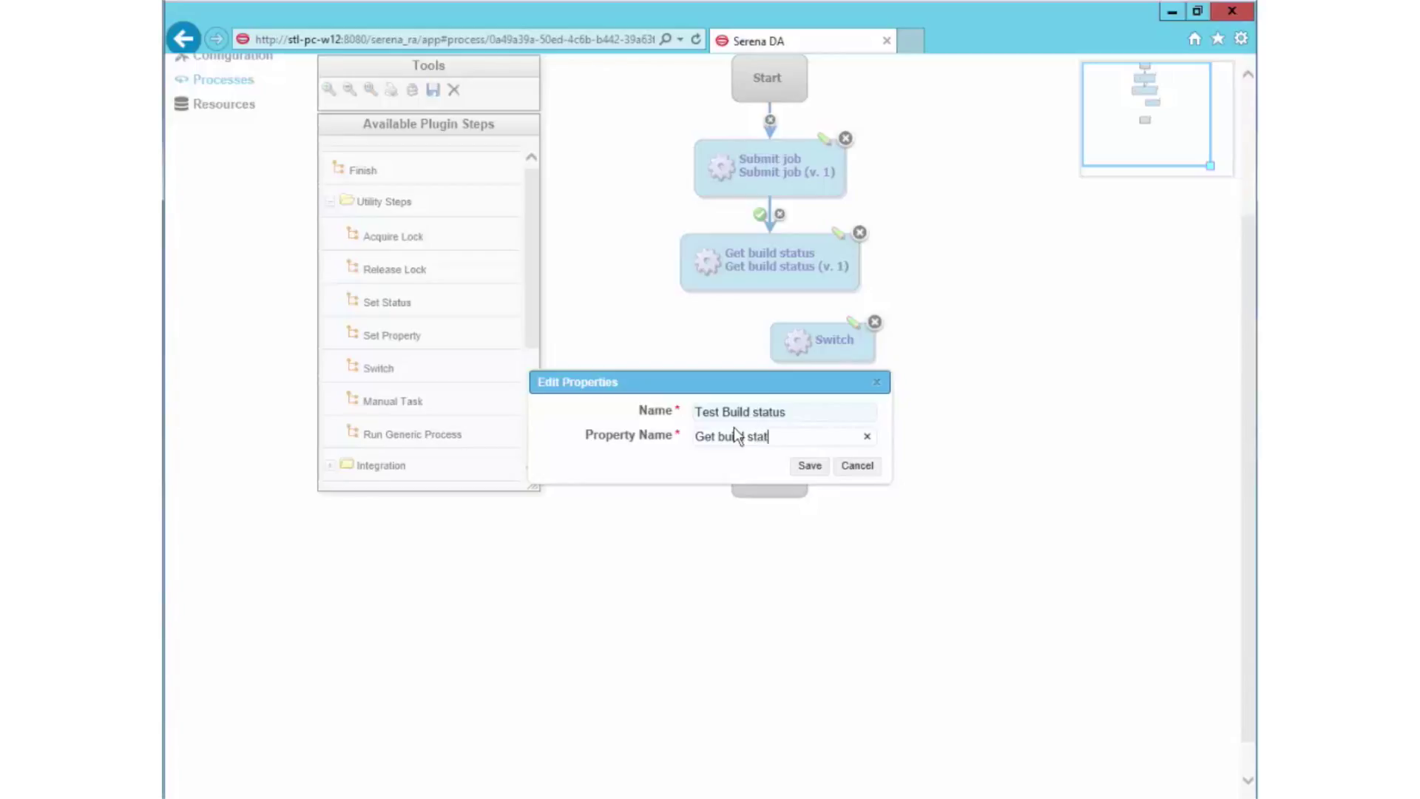
text(build status/result.build.status)
click(810, 467)
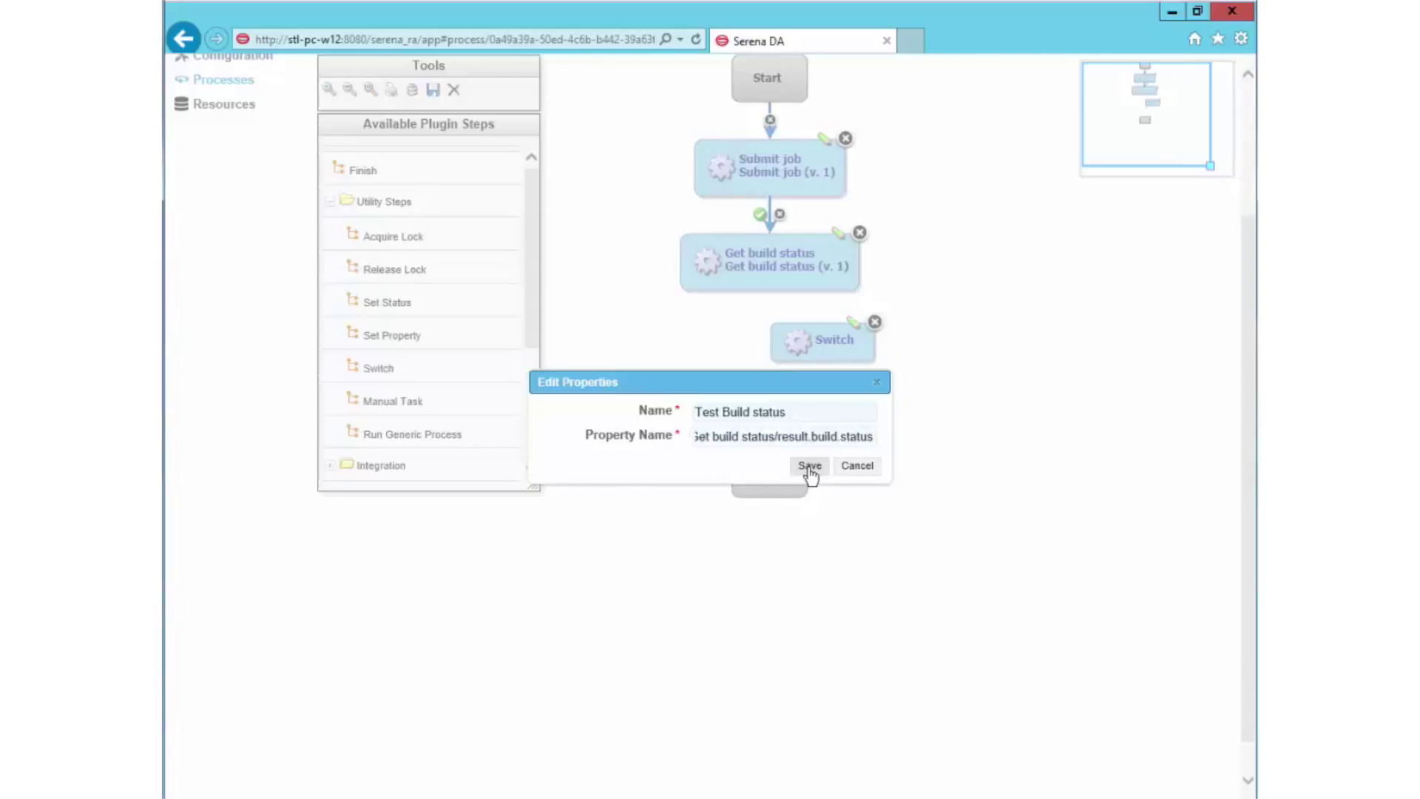
Step: Centre the Test Build status step under Get build status, move Finish lower, and connect Get build status to Test Build status
click(832, 374)
drag(830, 371, 734, 368)
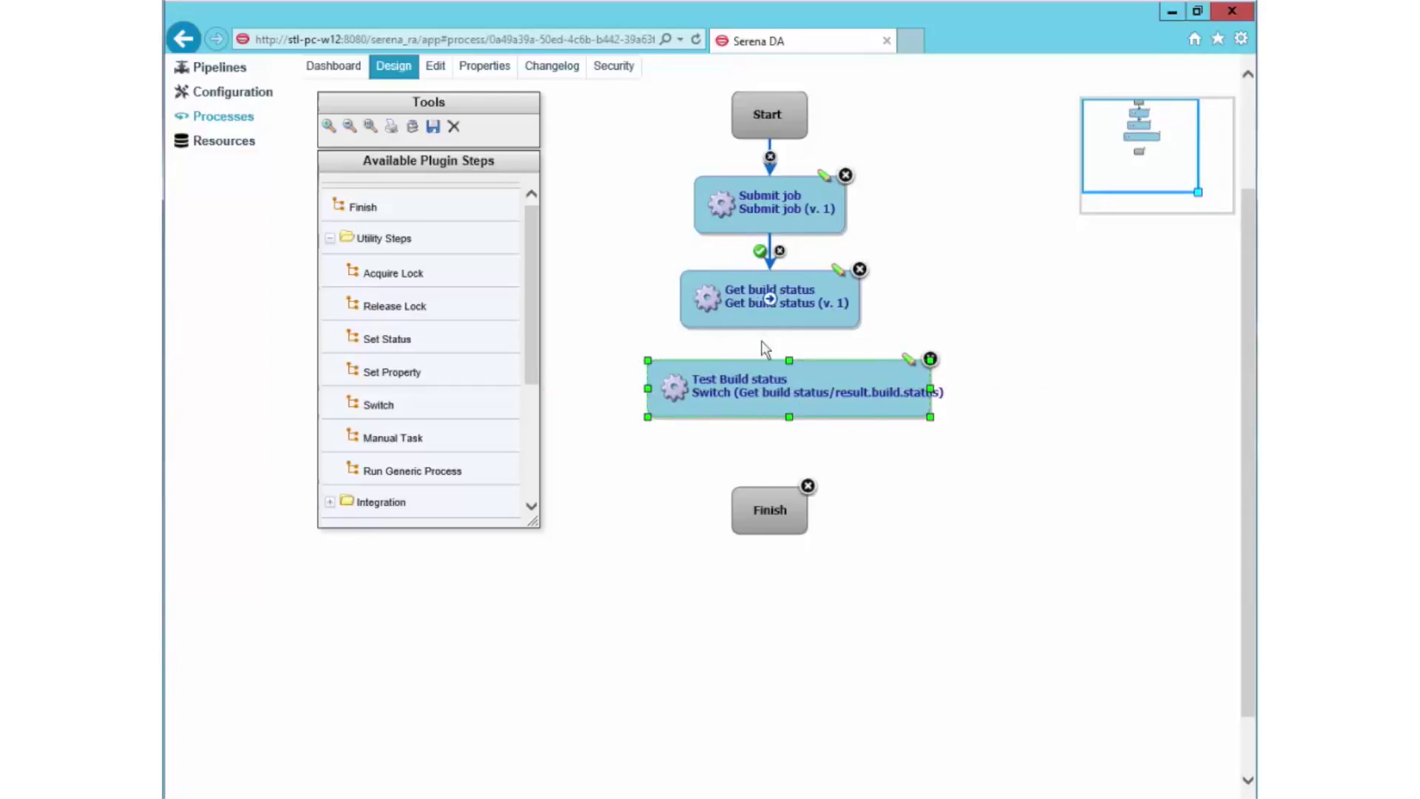
drag(767, 504, 780, 614)
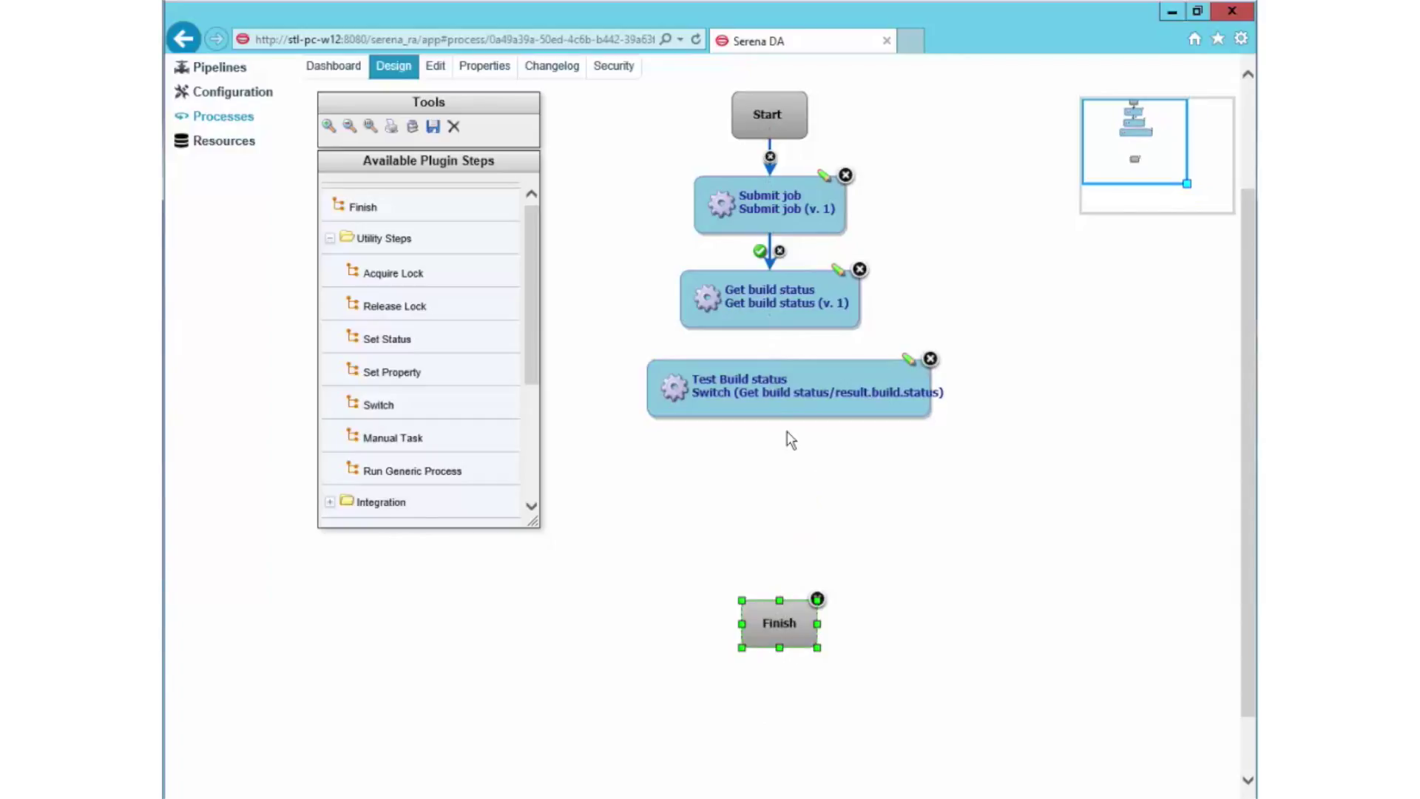
drag(773, 301, 764, 373)
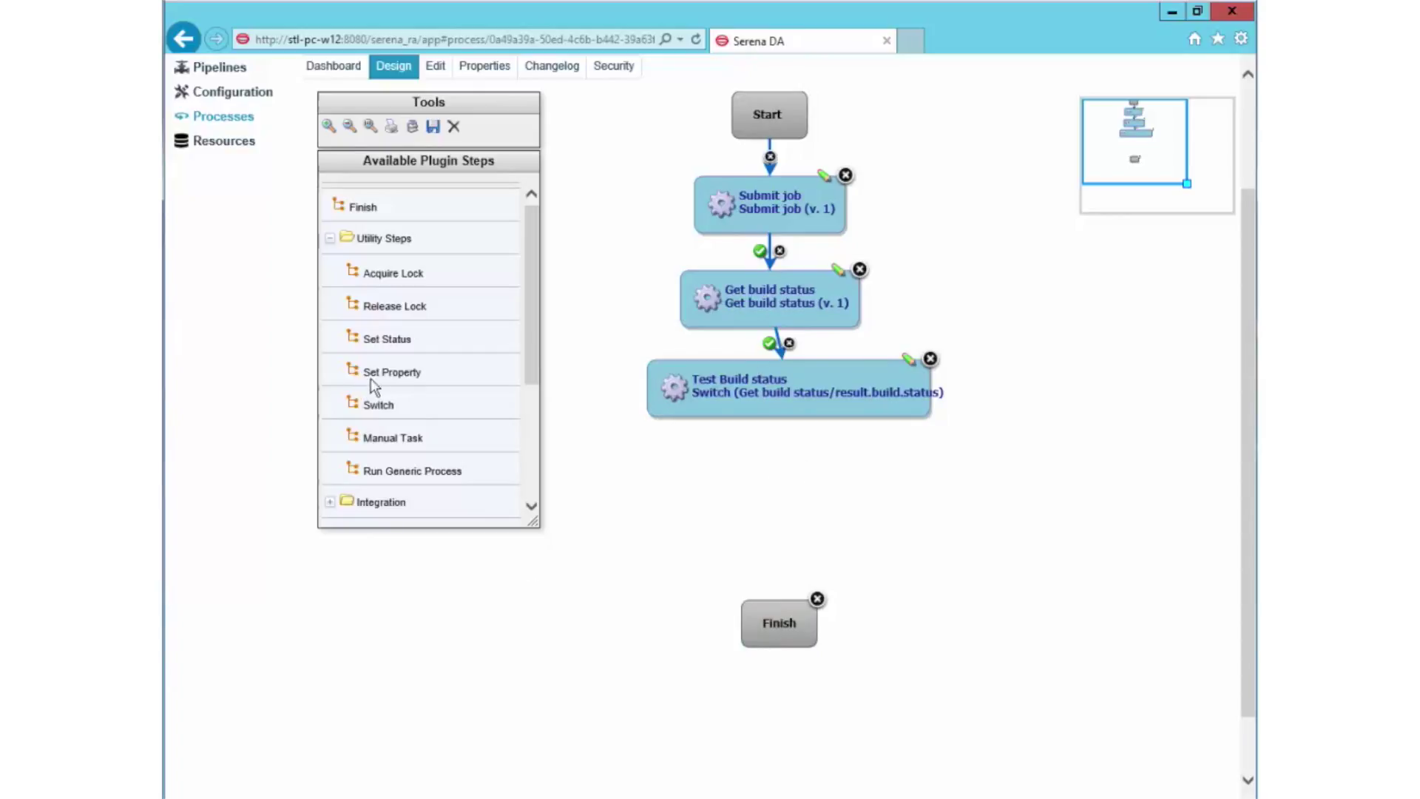
Step: Add a Shell step named "Shell -success" below the switch, echoing "Build ran fine" and "Result: ${p:Get build status/result.build.status}"
drag(532, 286, 526, 414)
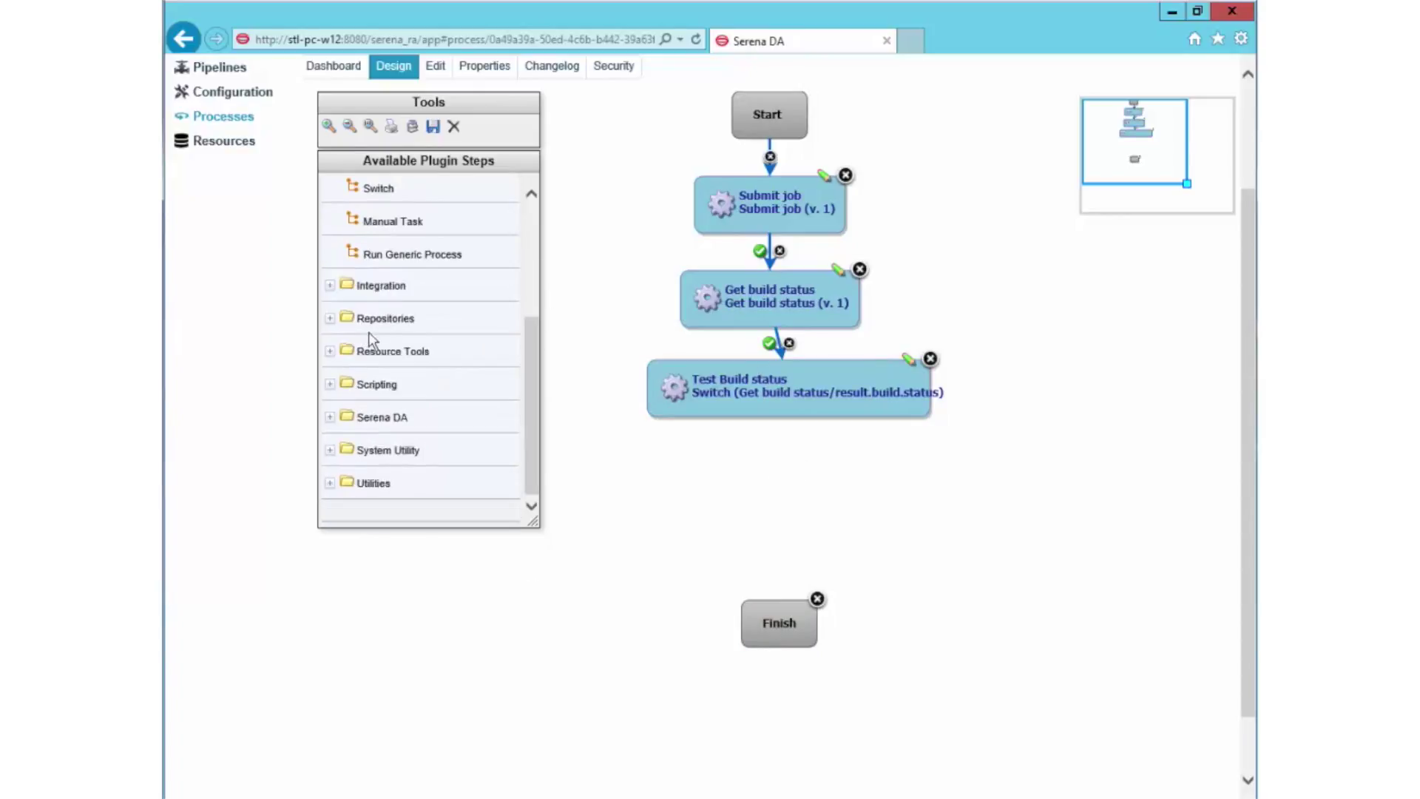
click(330, 384)
click(344, 417)
drag(392, 462, 686, 507)
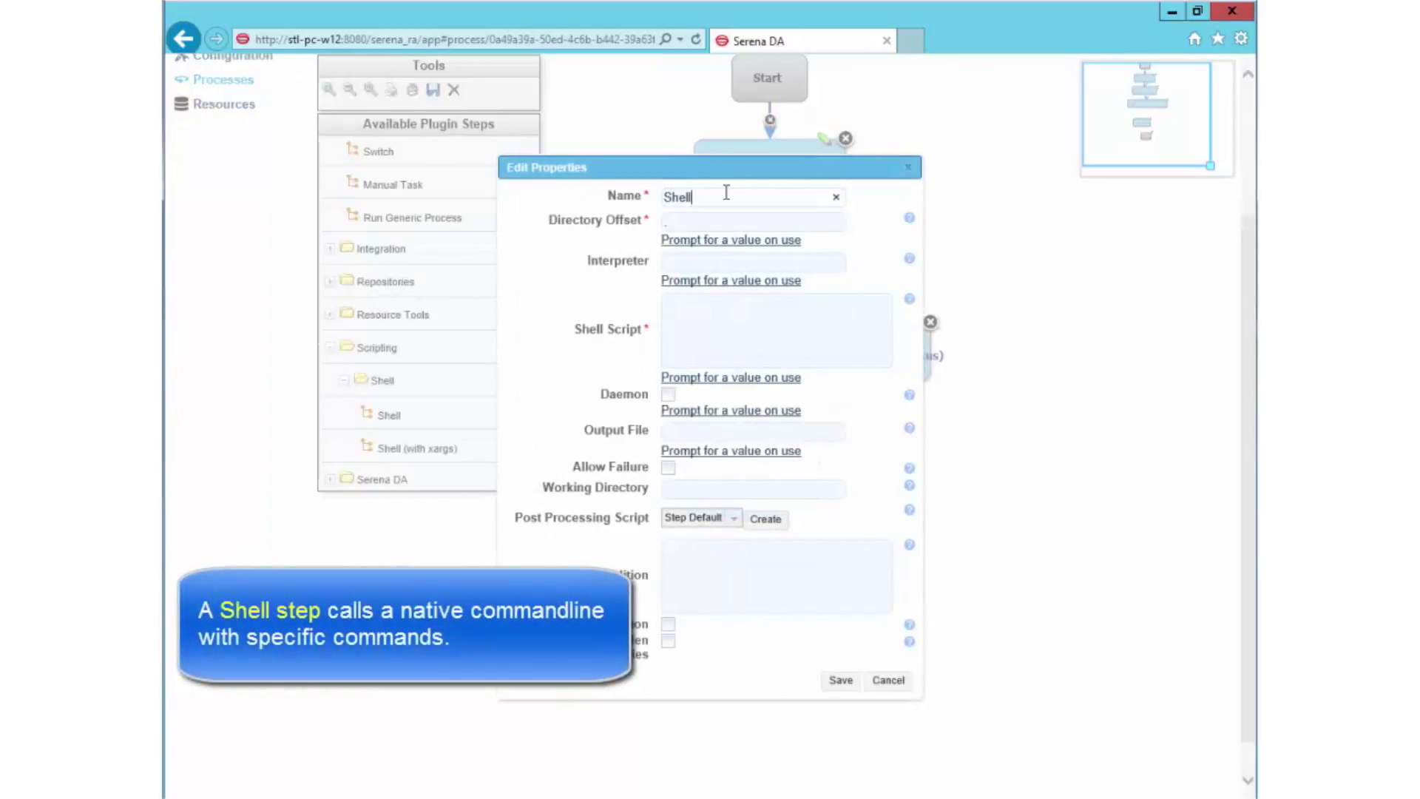
text(-success)
click(721, 318)
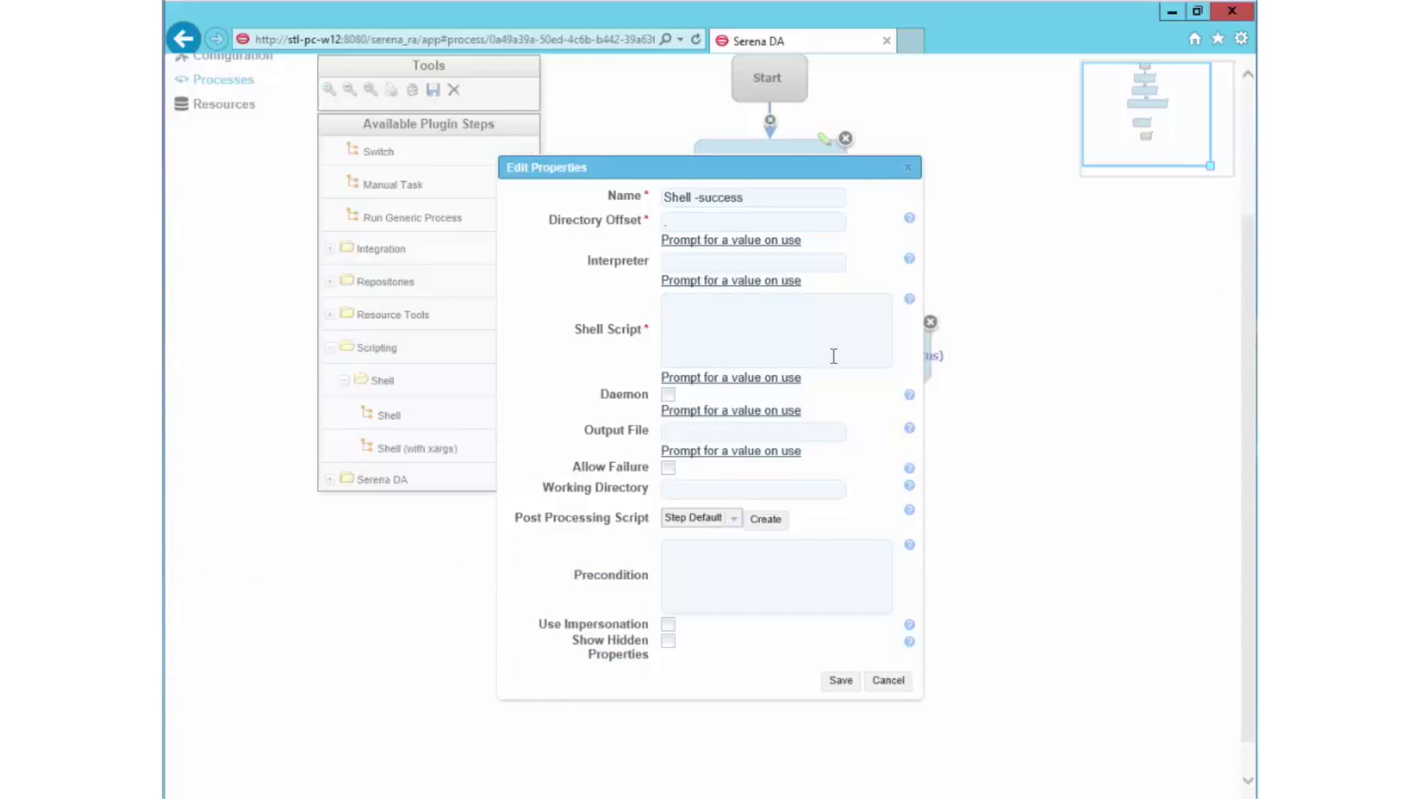
text(echo Build ran fine echo Result: ${p:Get build status/result build.status})
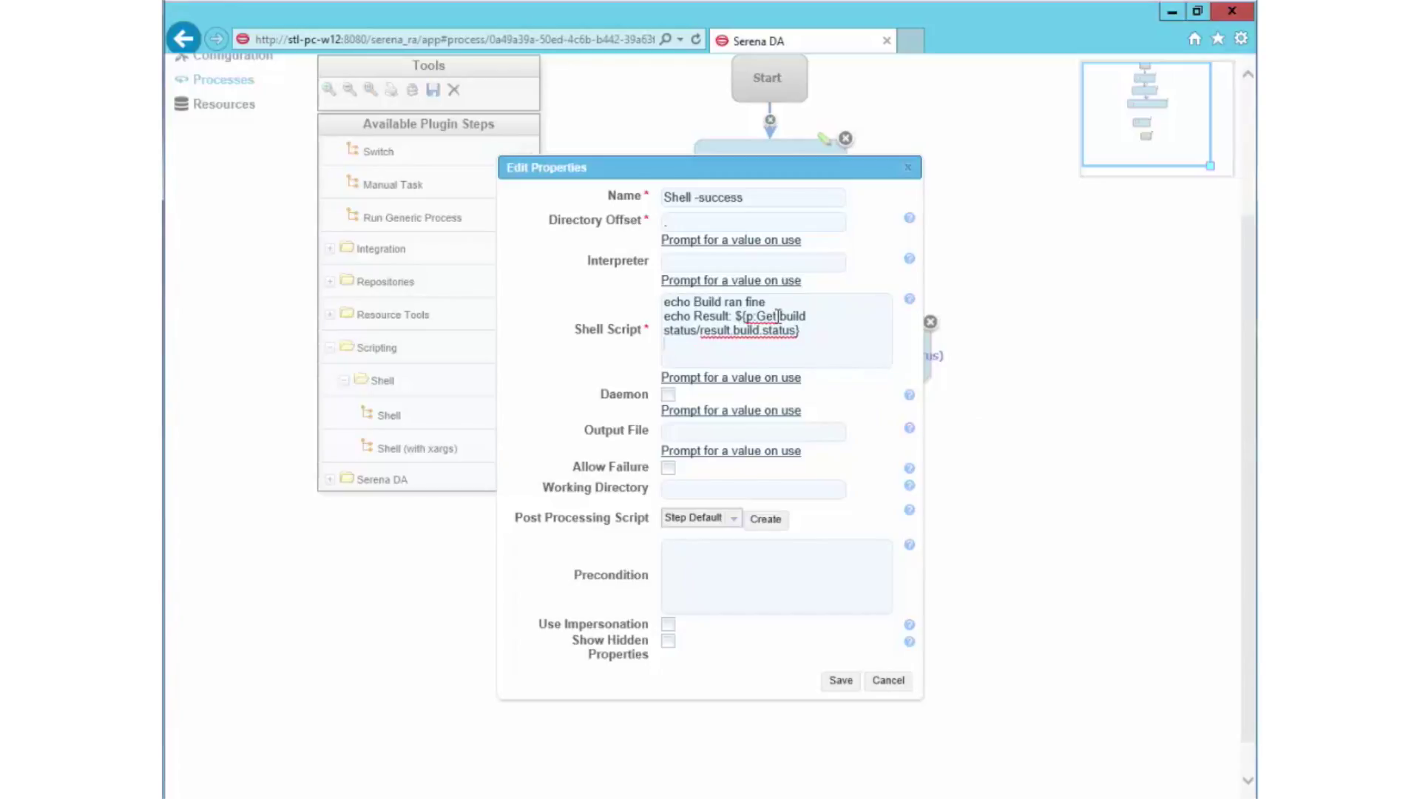
click(840, 681)
drag(748, 520, 671, 465)
Step: Add a second Shell step named "Shell - Failure", echoing "Build was unsuccessful" and "Result: ${p:Get build status/result.build.status}"
drag(398, 414, 944, 467)
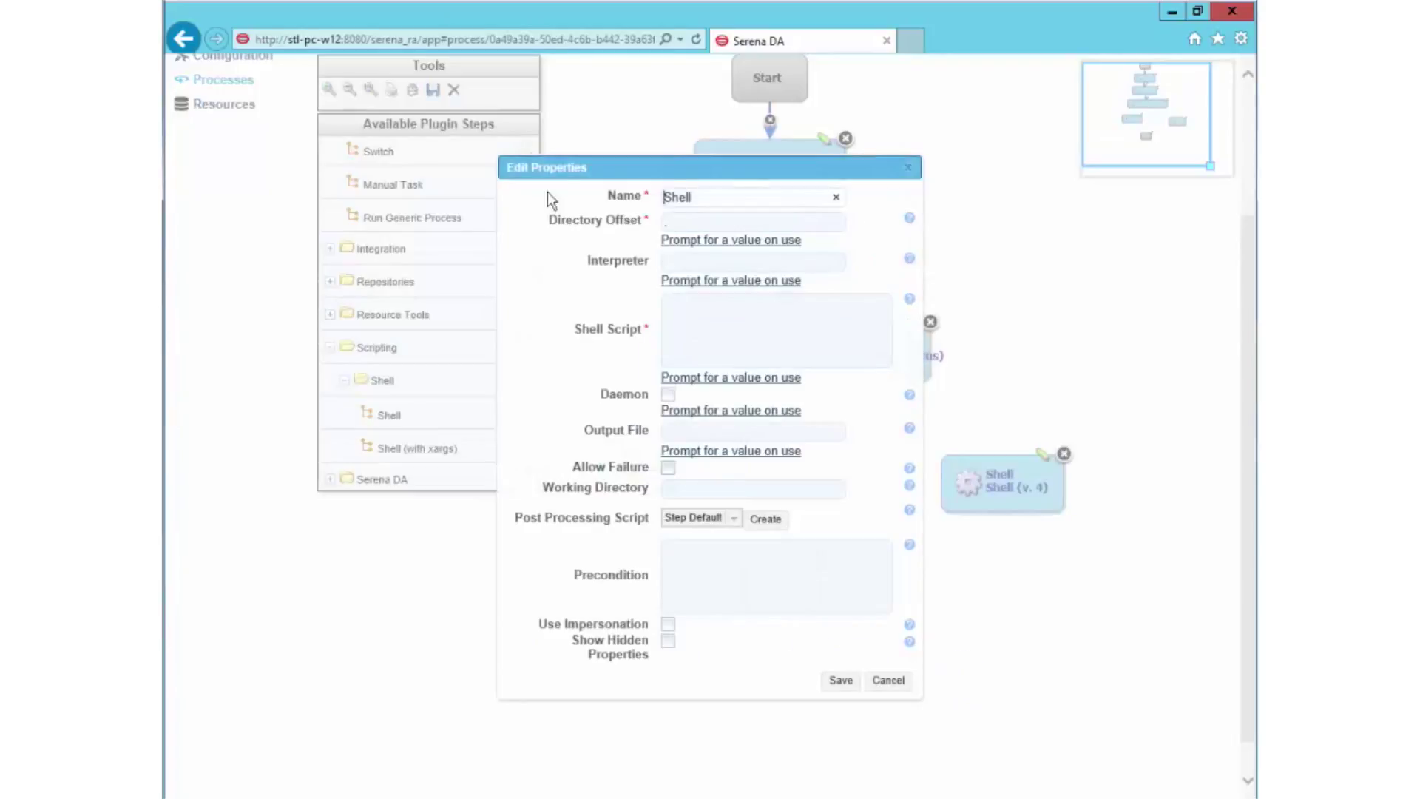
click(711, 195)
text(- Failure)
click(711, 306)
text(echo Build ran fine echo Result: ${p:Get build status/result build.status})
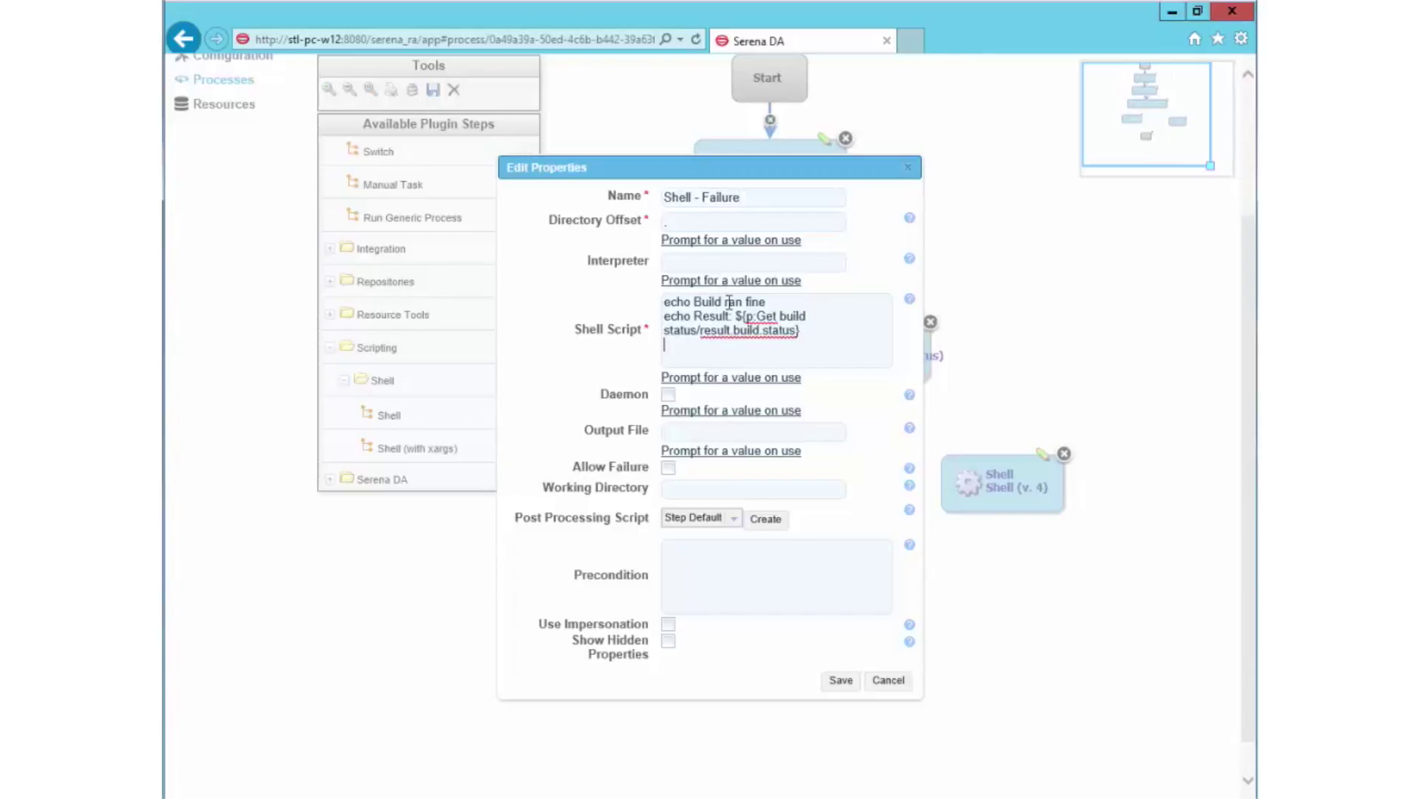
drag(726, 299, 785, 303)
text(was un)
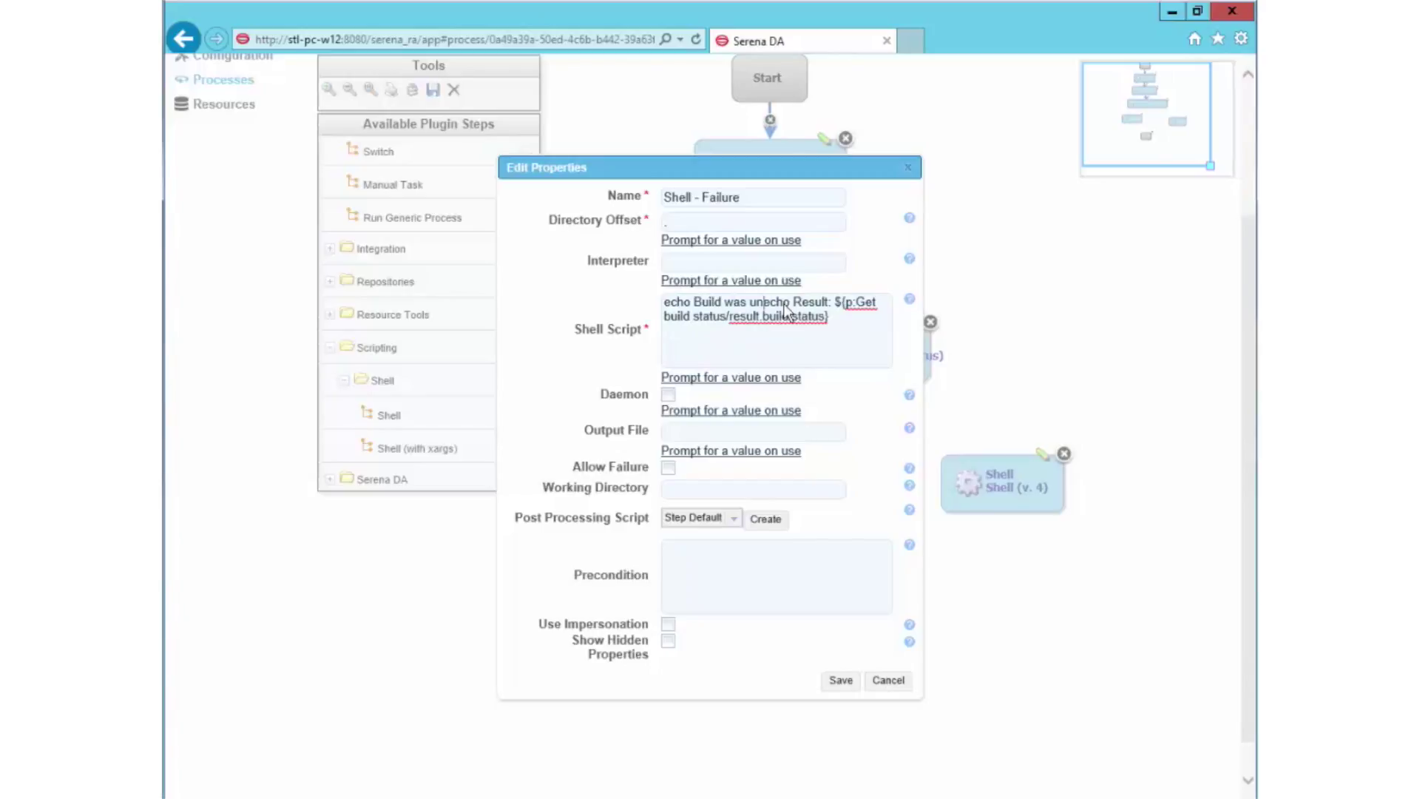
text(suc)
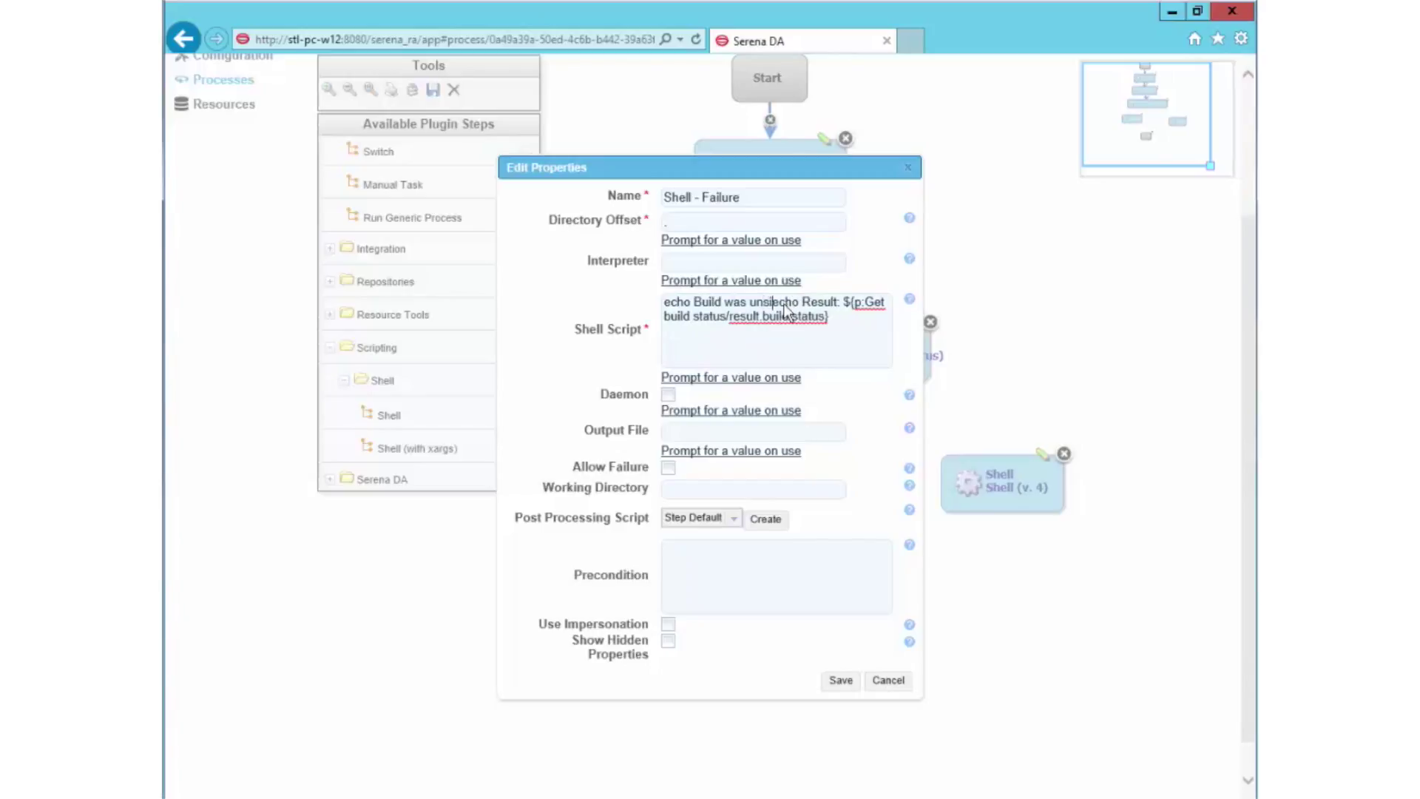
text(cessful)
key(Return)
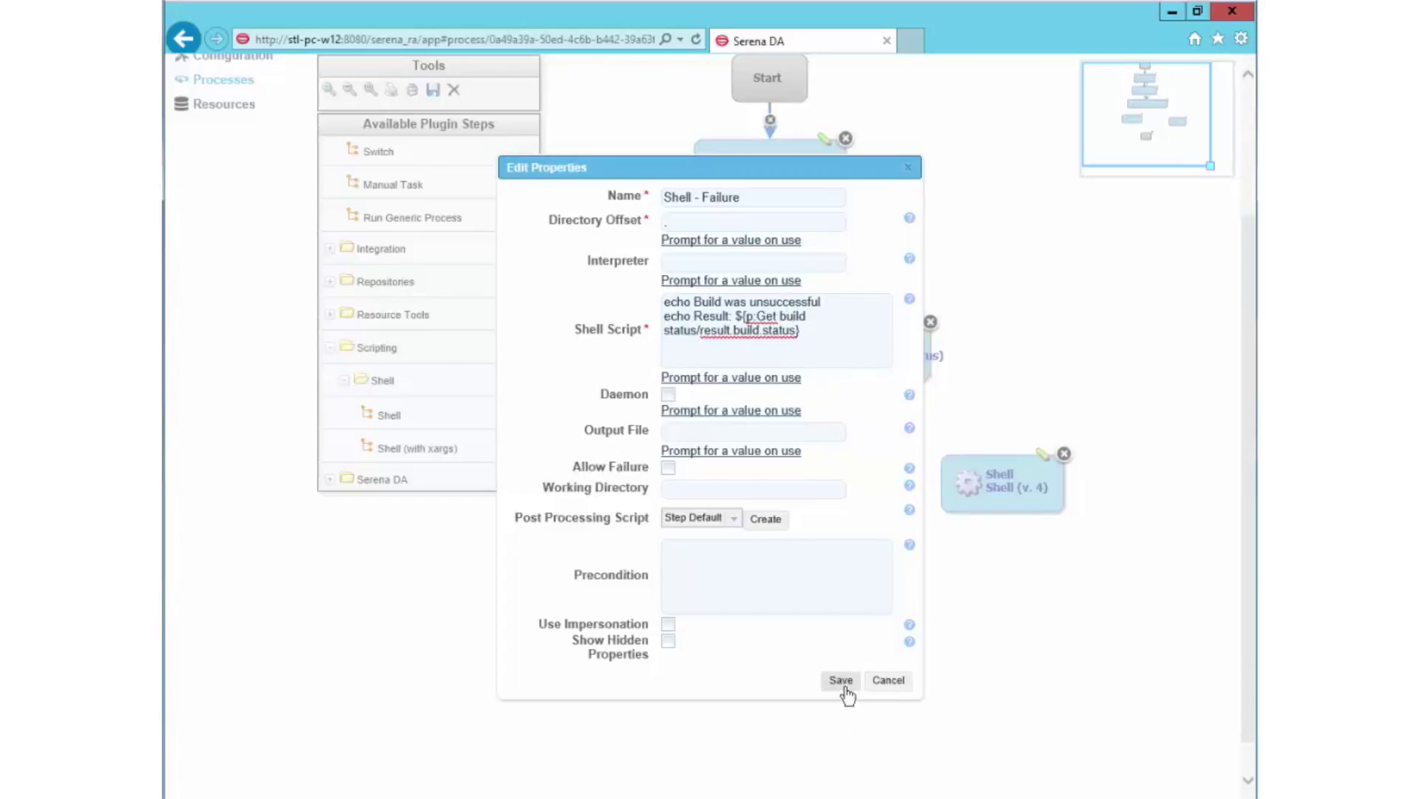
click(844, 684)
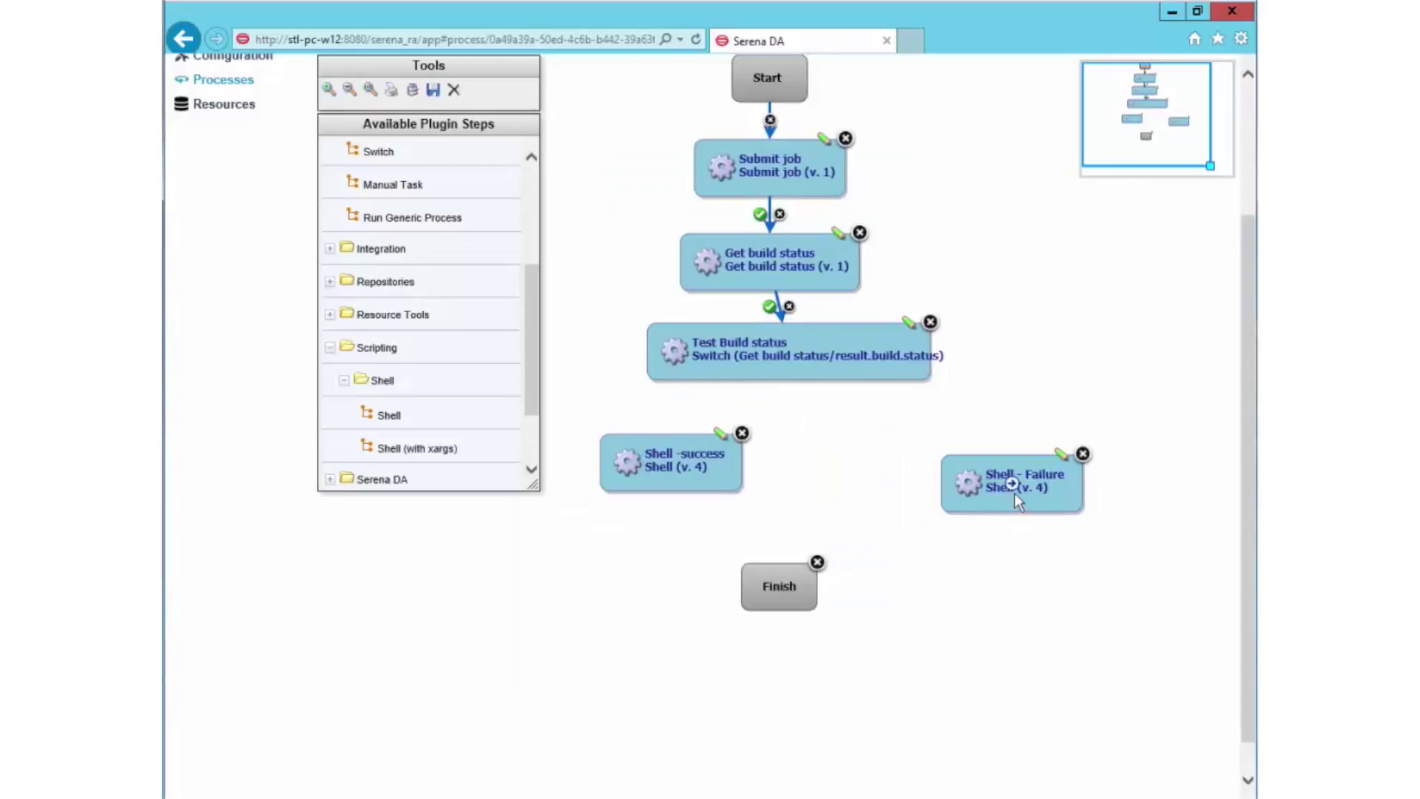
Step: Align Shell - Failure beside Shell -success and connect the Test Build status switch to both shell steps
drag(1012, 483, 873, 460)
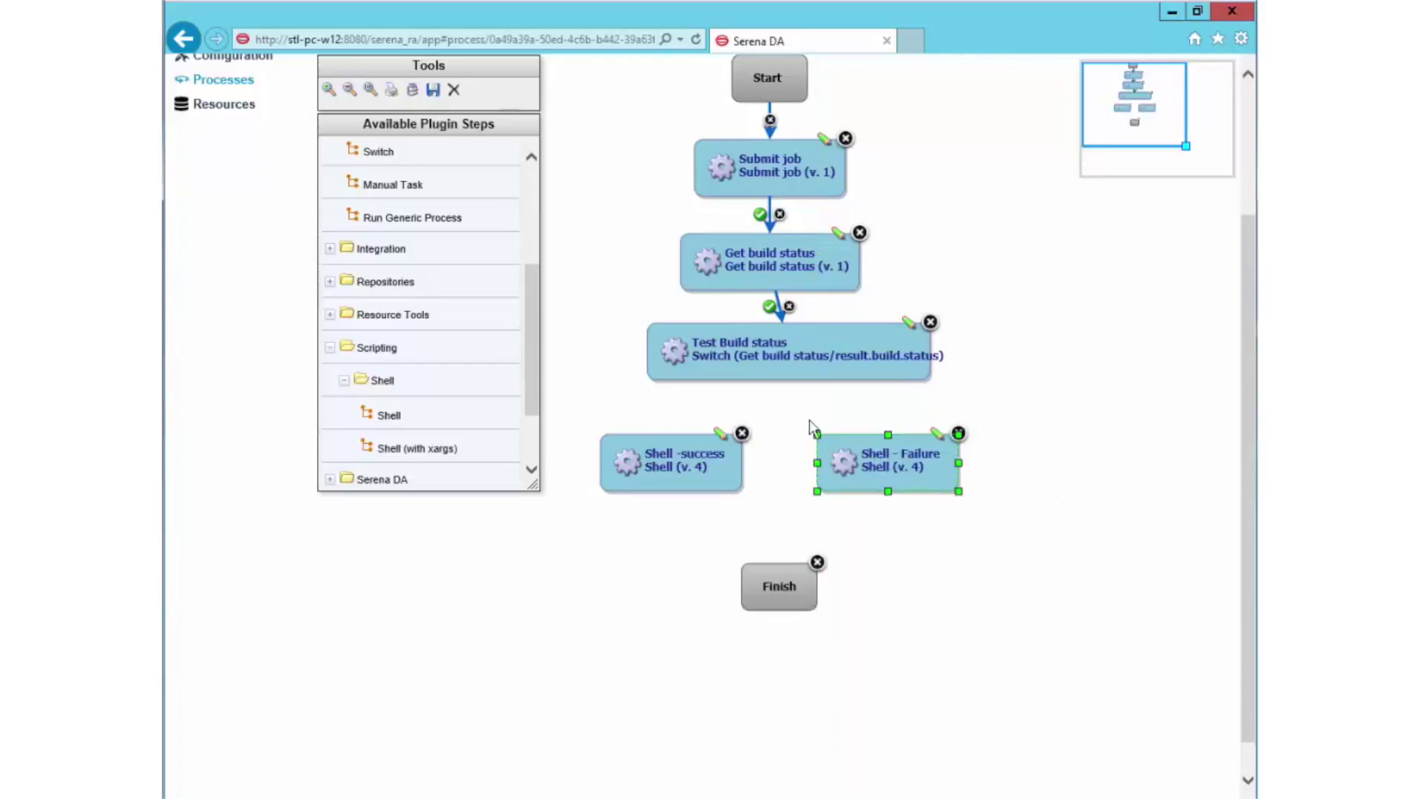
drag(789, 353, 878, 457)
drag(791, 354, 674, 459)
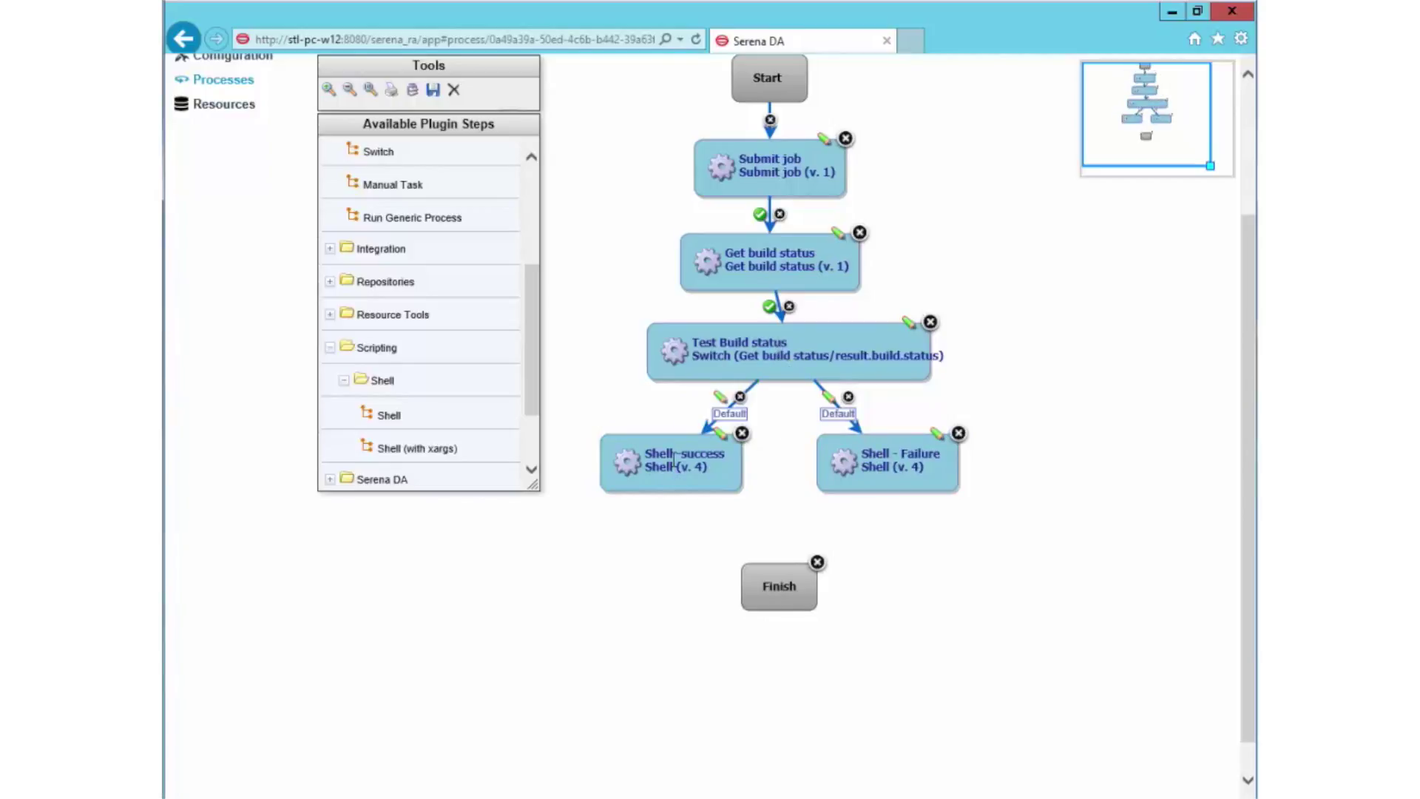
Step: Make the connection from the switch to Shell -success non-default, matching the value SUCCESS
click(724, 403)
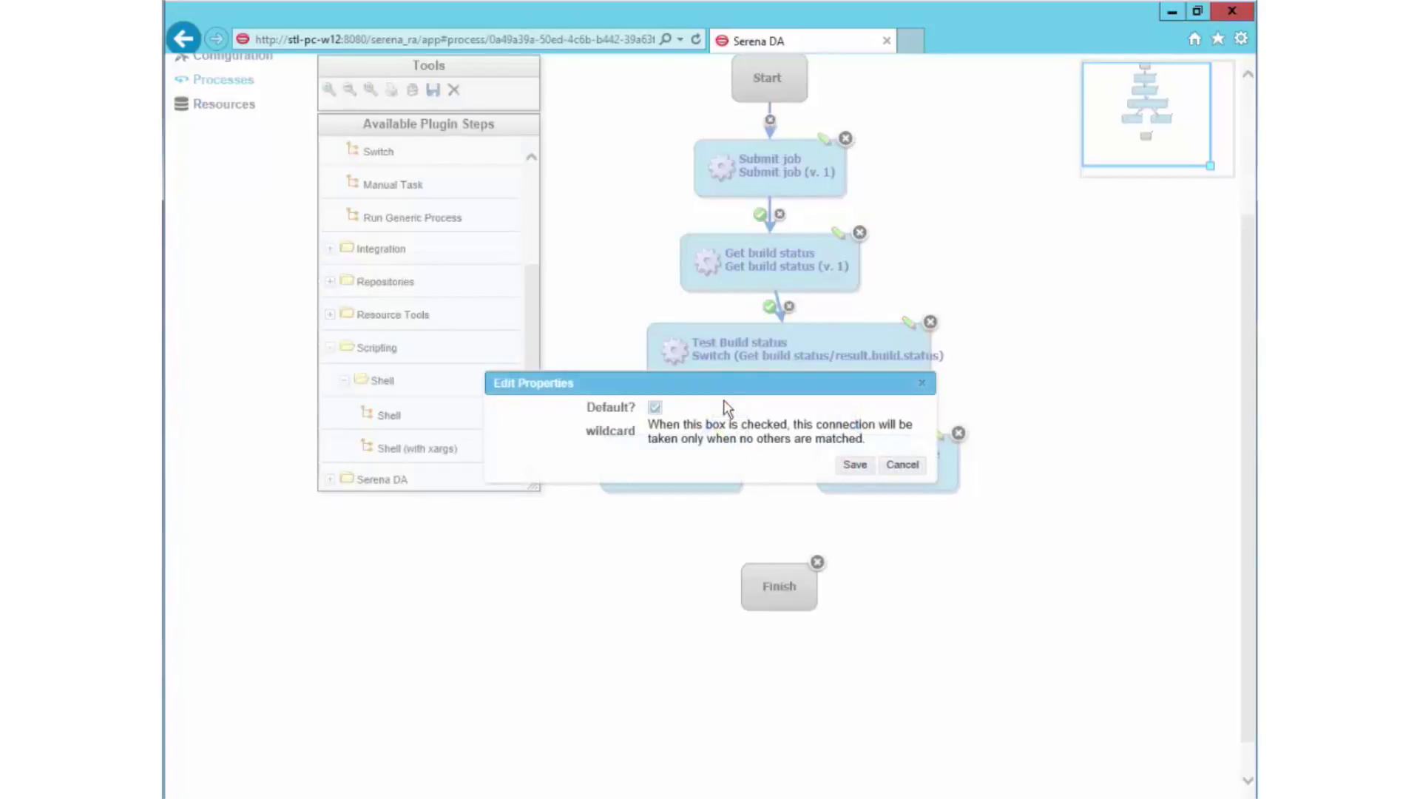
click(654, 409)
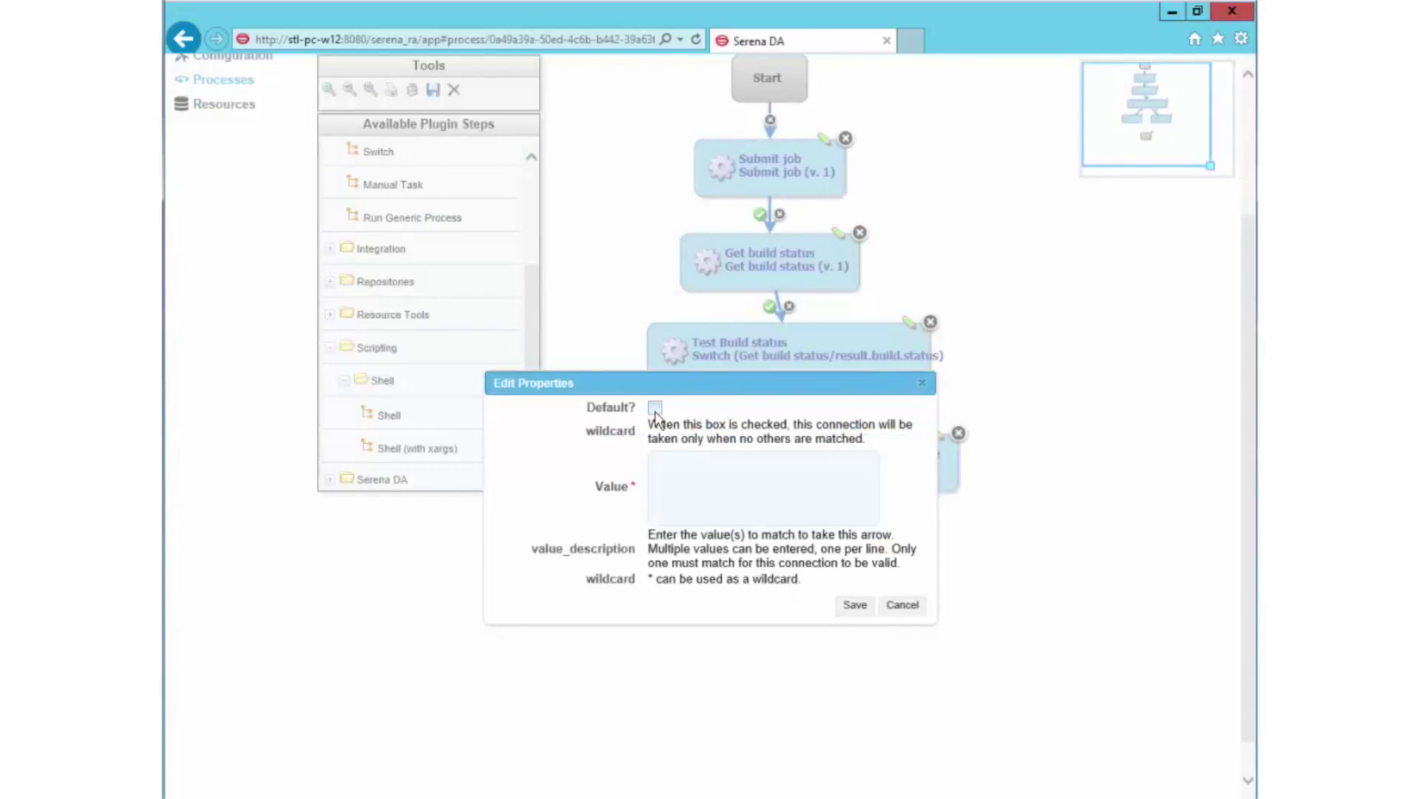
text(SUCCESS)
click(854, 606)
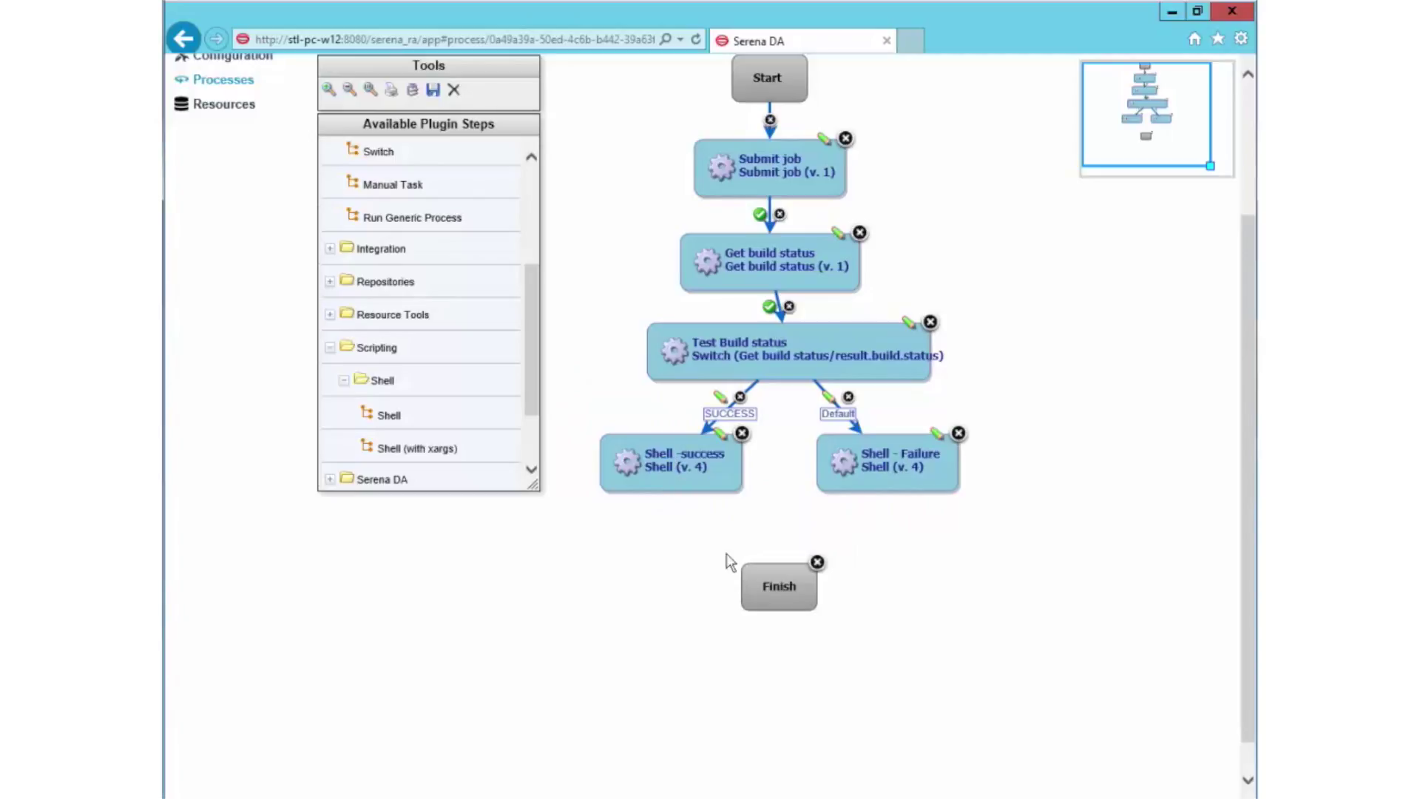
Step: Connect both shell steps to Finish and save the process design
drag(694, 507, 779, 586)
drag(873, 501, 783, 582)
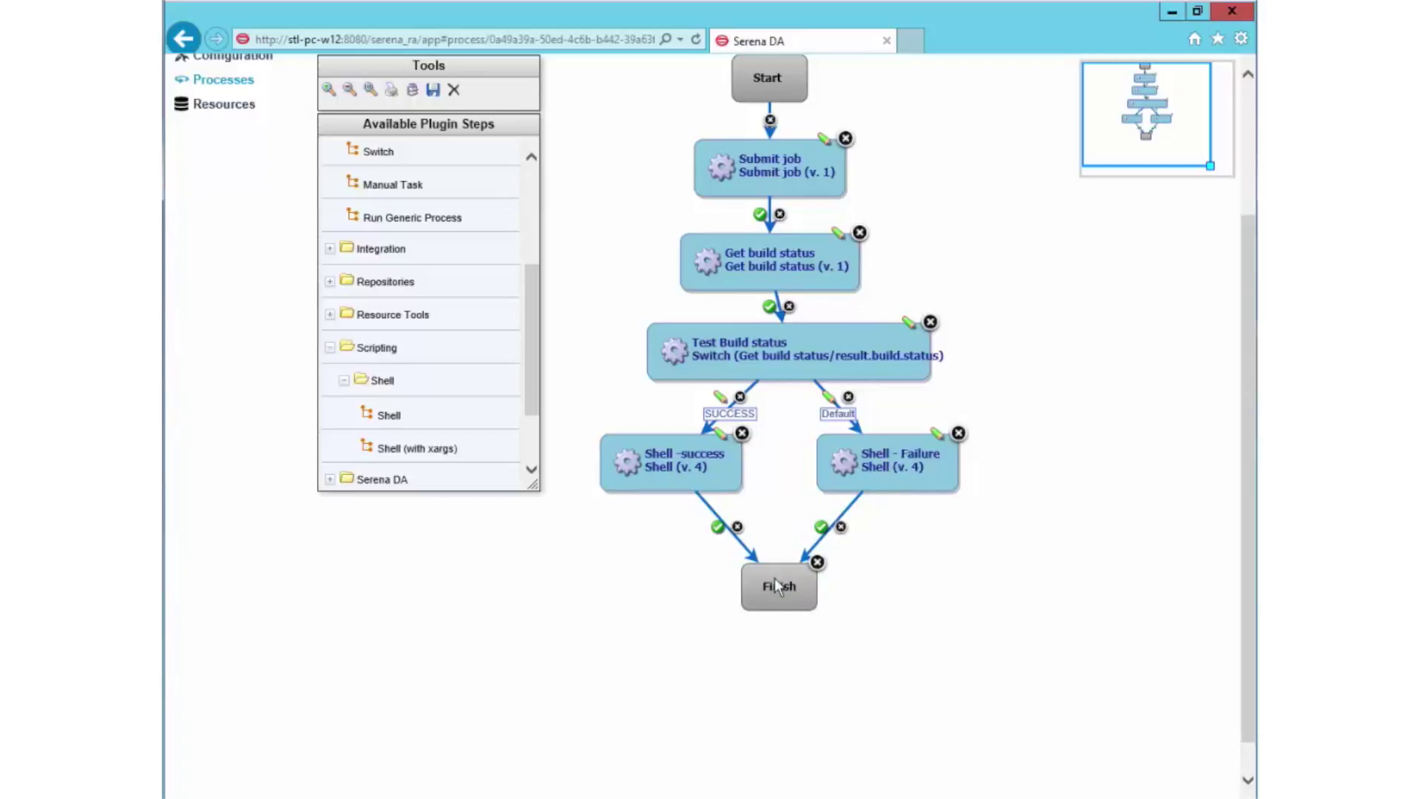
click(433, 91)
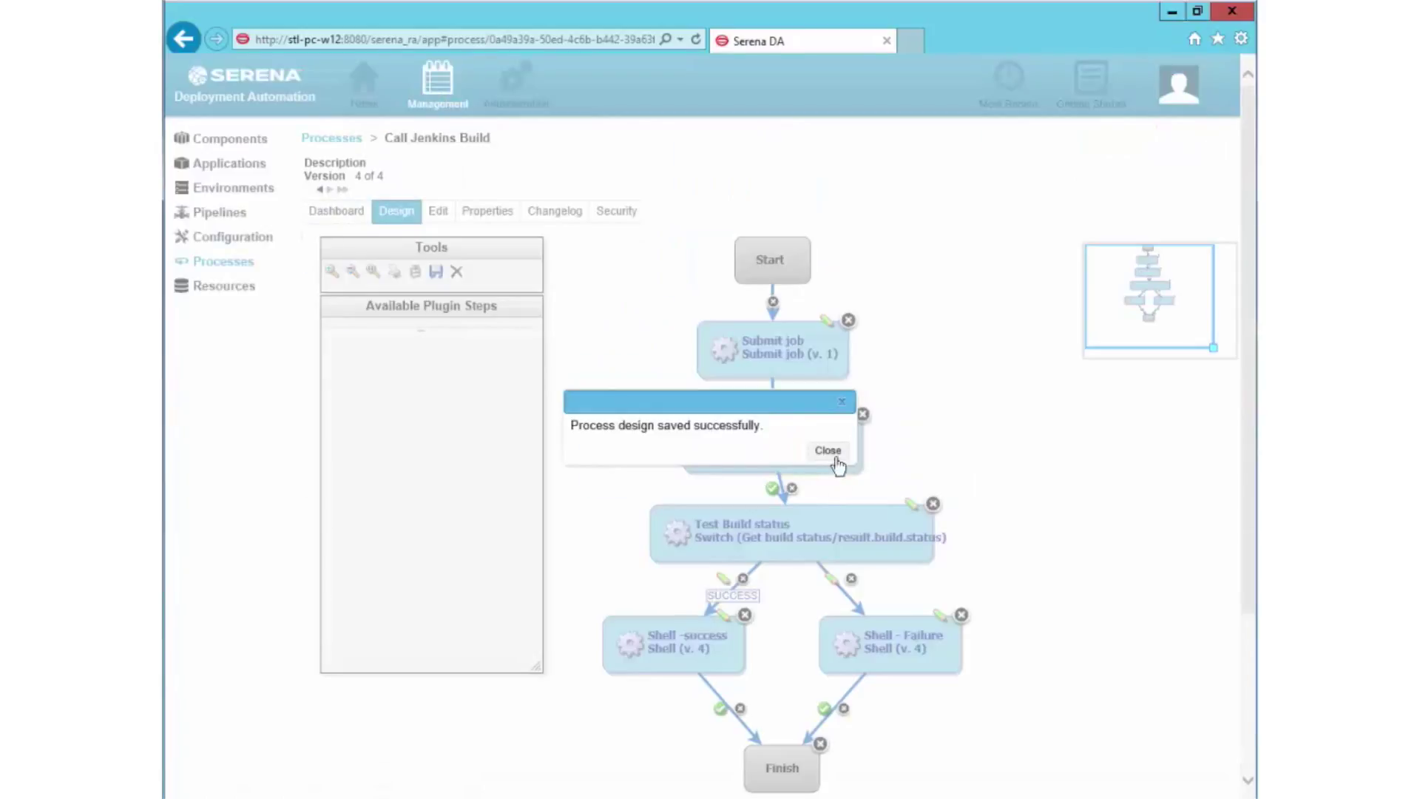
click(827, 452)
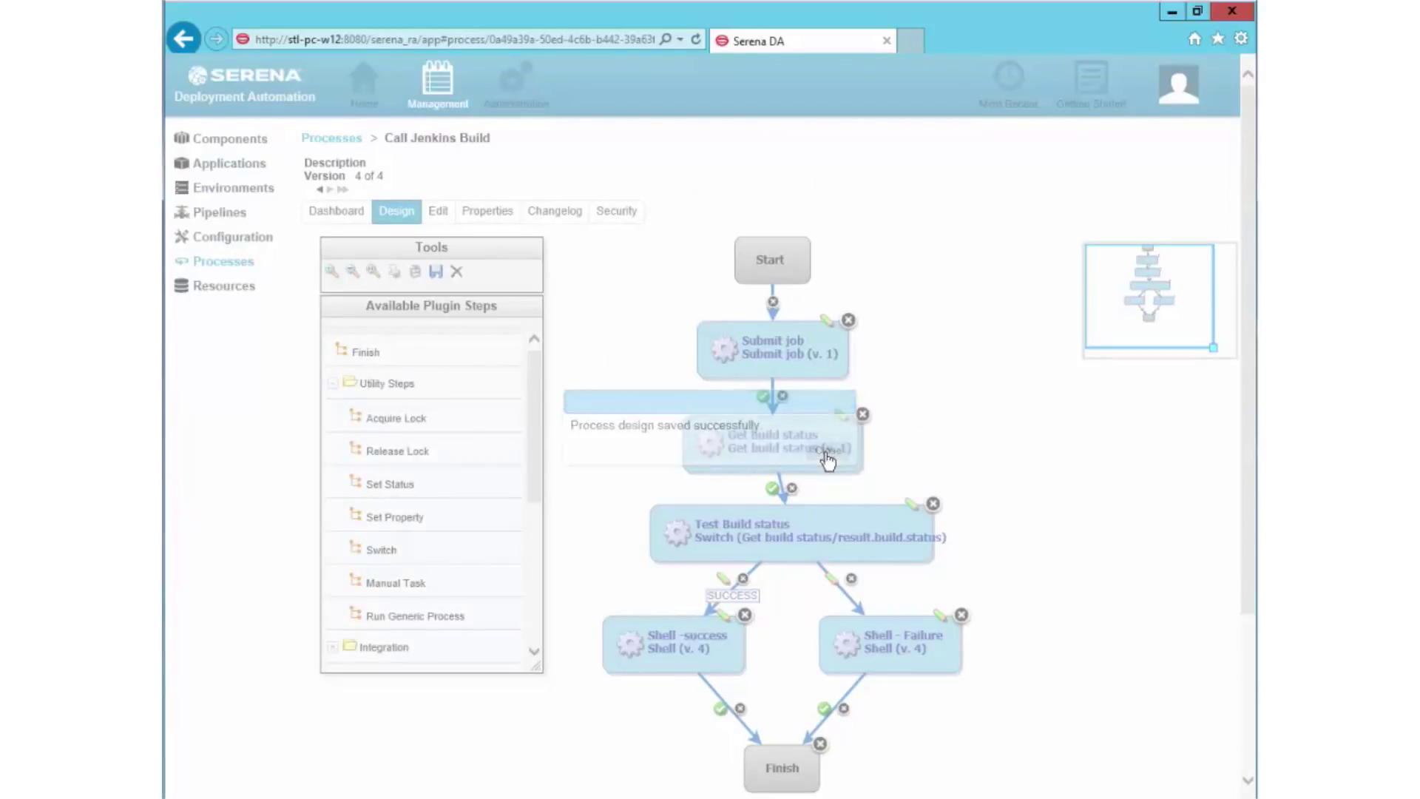
Step: Run the Call Jenkins Build process on the Win12AgentLocal resource and check the output log of its Shell -success step
click(337, 214)
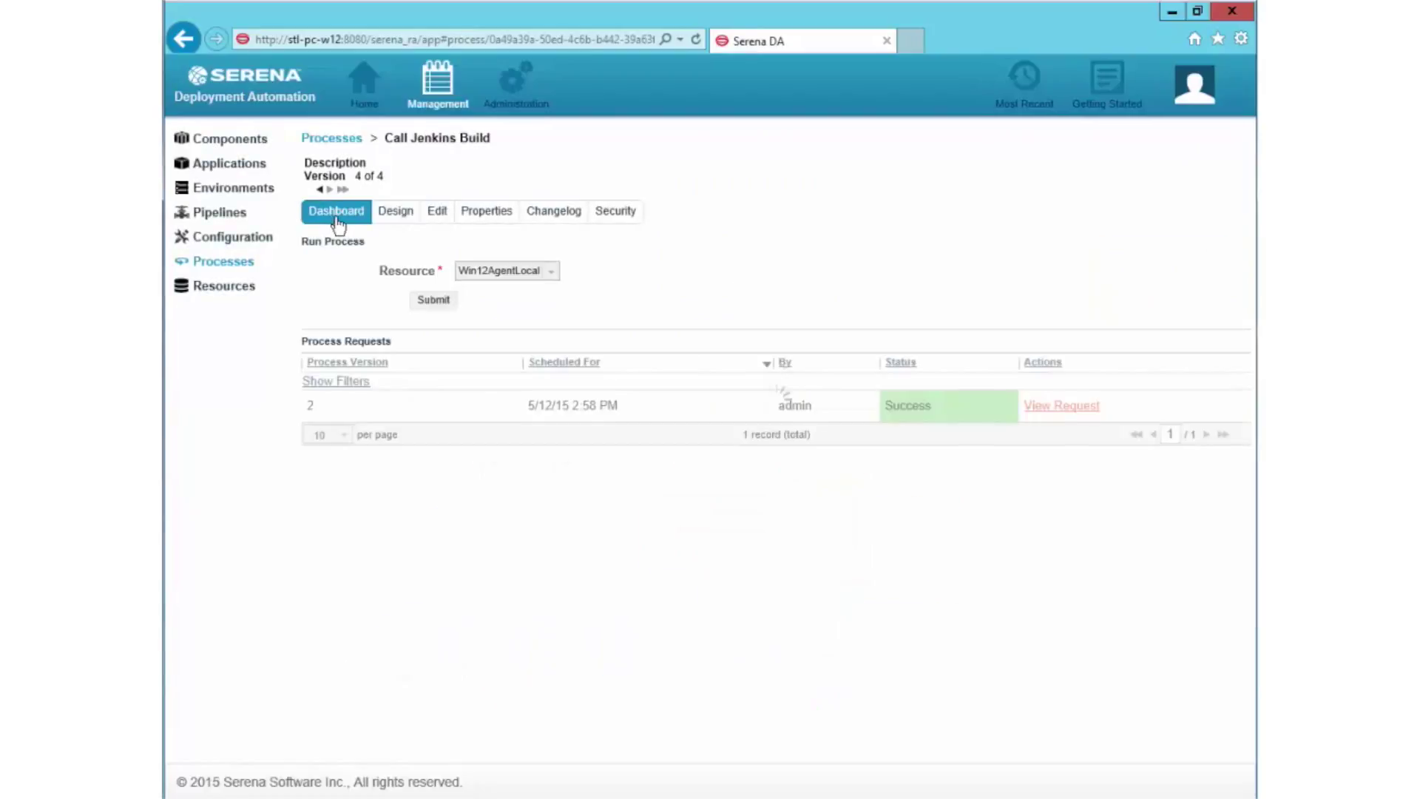
click(433, 301)
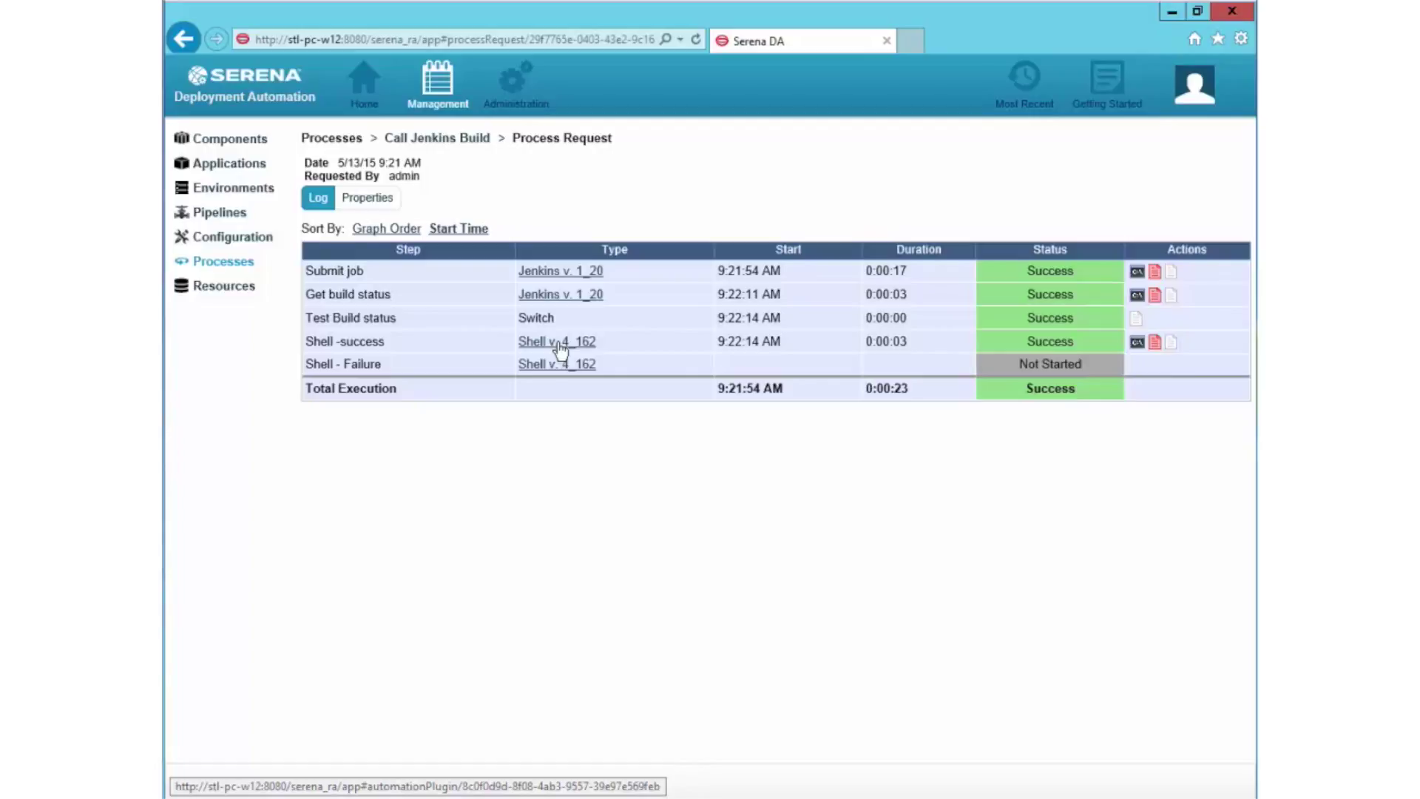
click(1135, 344)
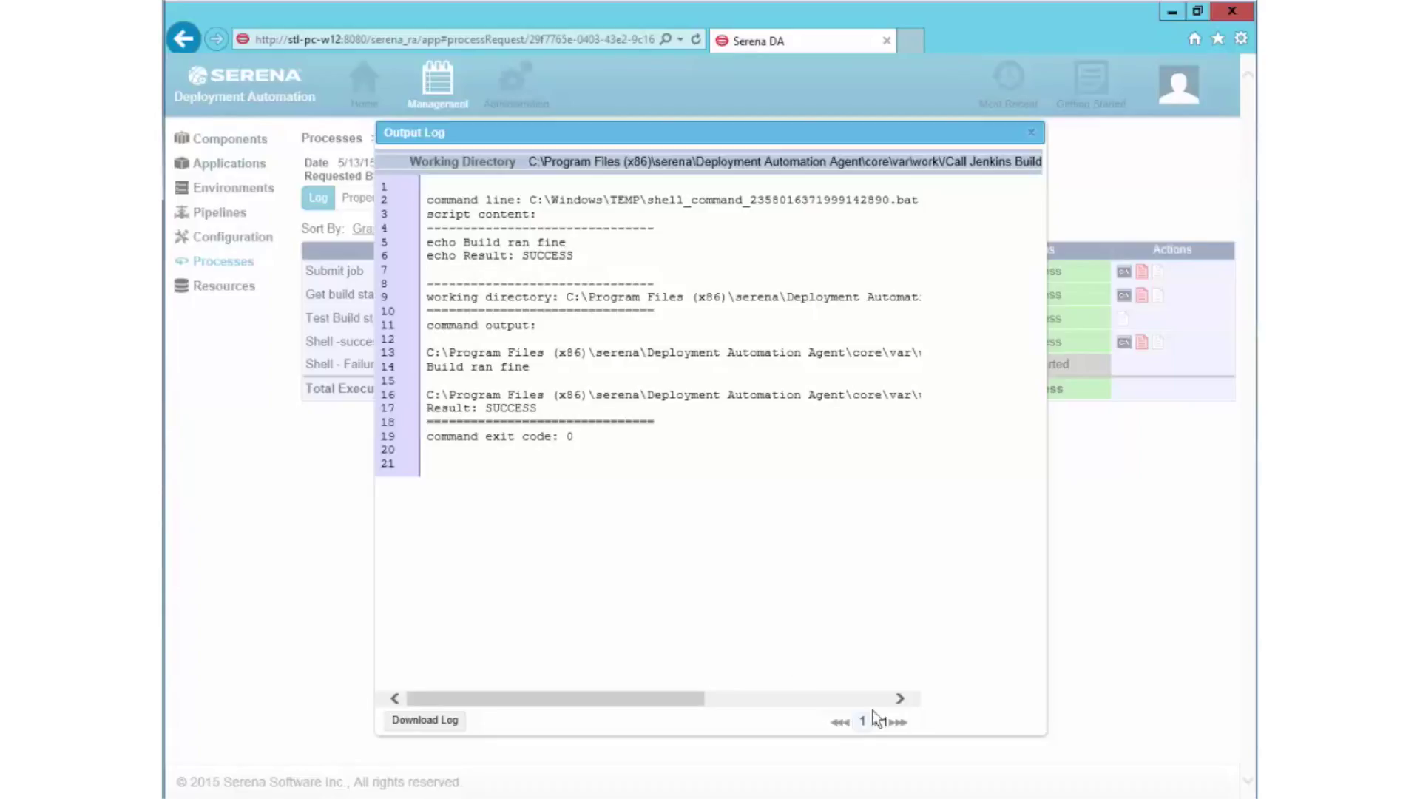
click(1030, 133)
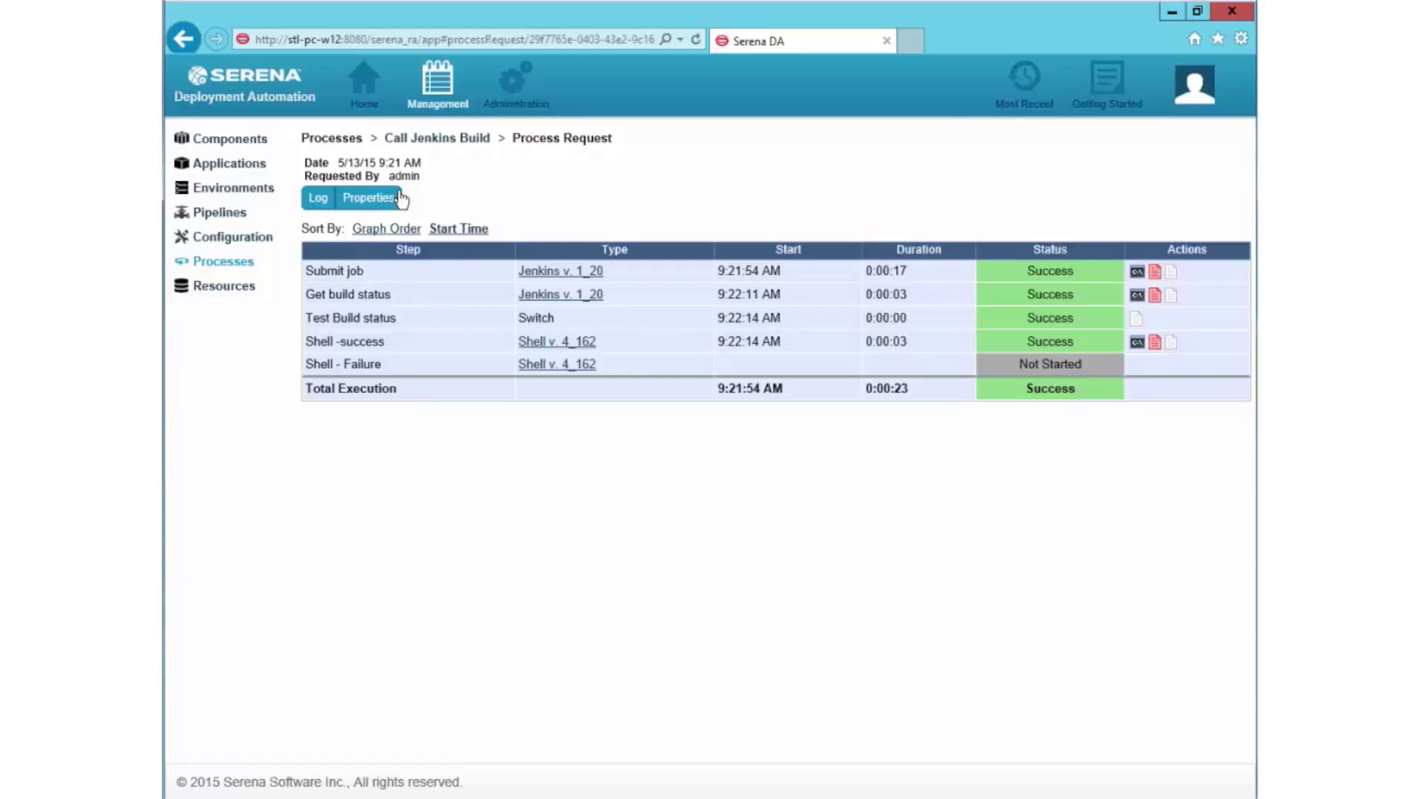
Step: Return to the Call Jenkins Build process design and save the properties of the Get build status step
click(413, 140)
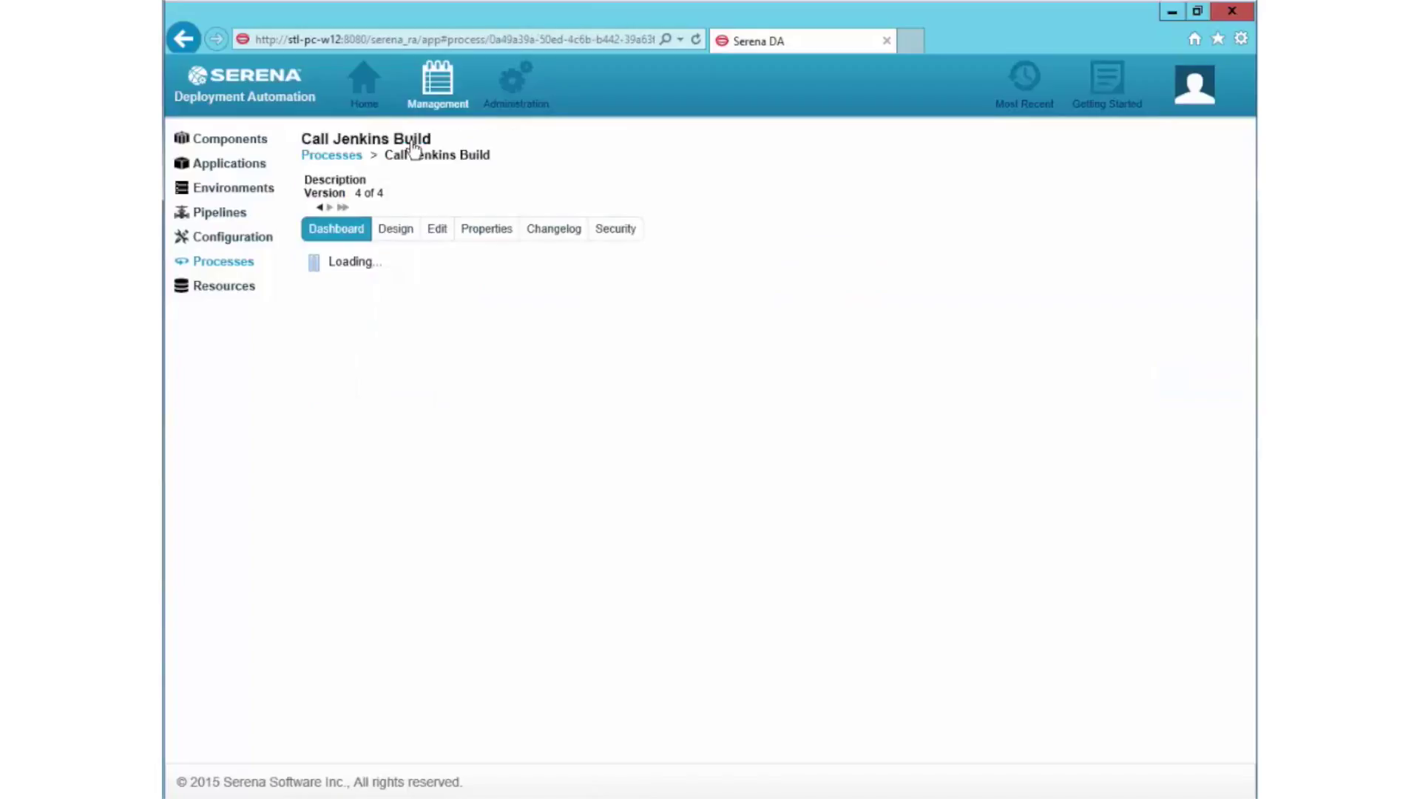
click(396, 213)
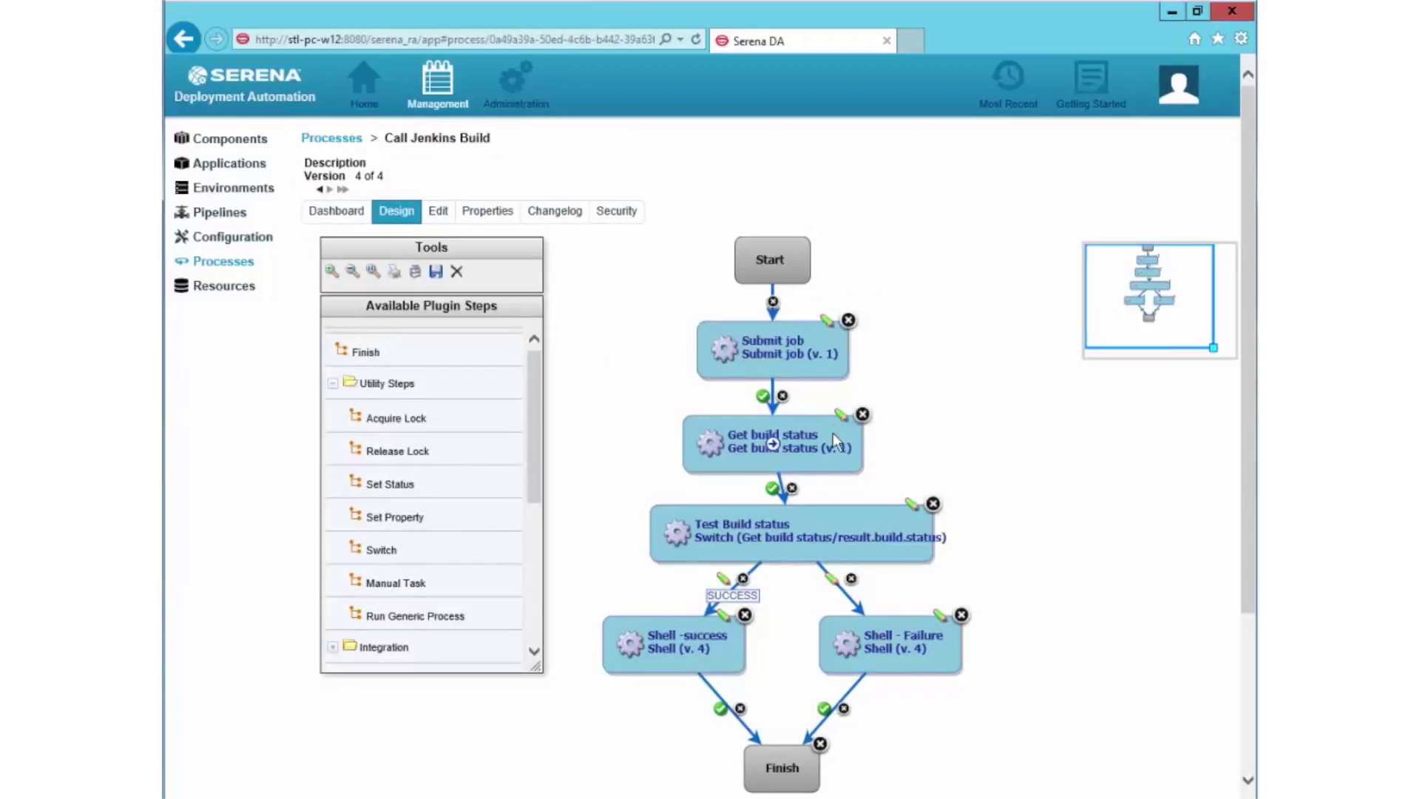
click(840, 416)
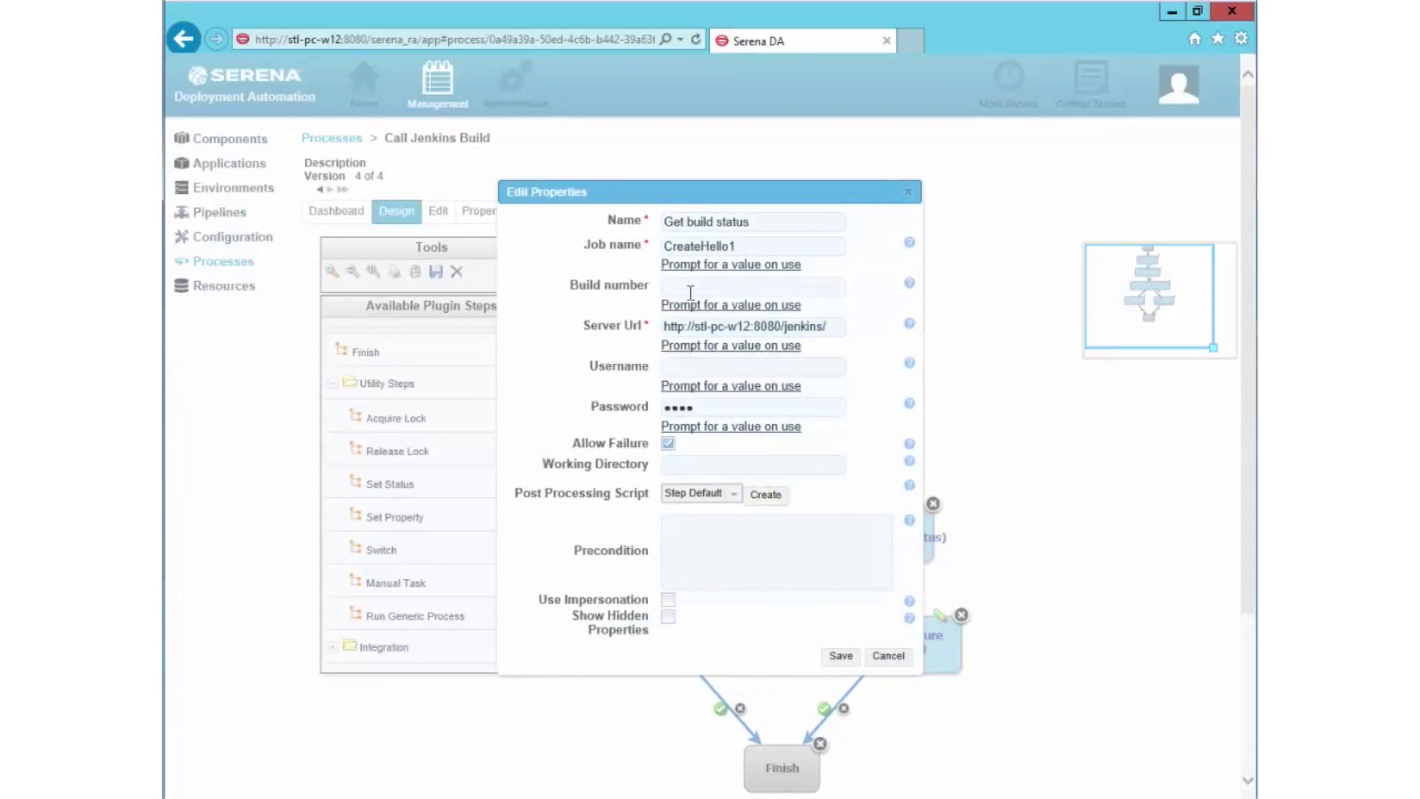
click(841, 656)
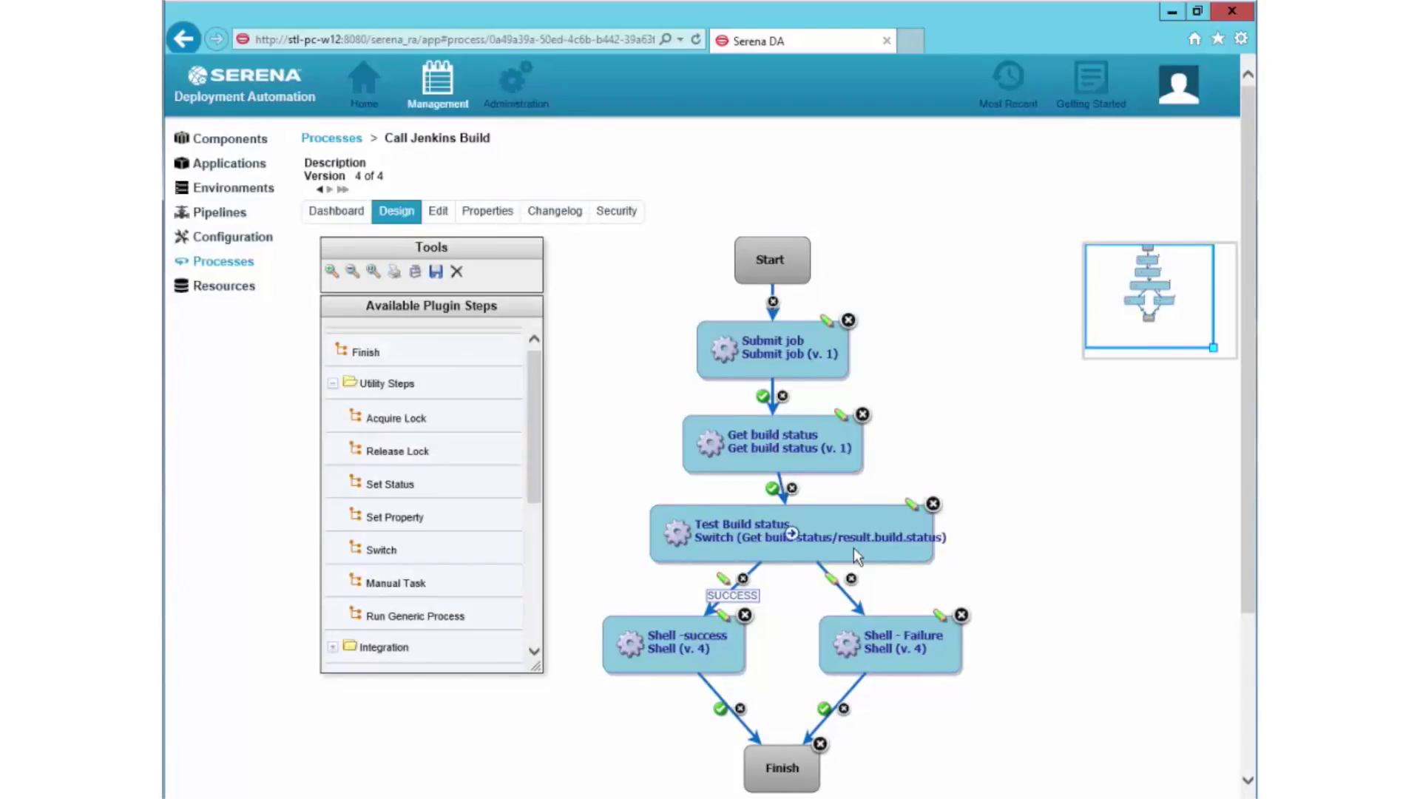
Step: Set the job name of the Submit job step to CreateHello2 and save its properties
click(827, 322)
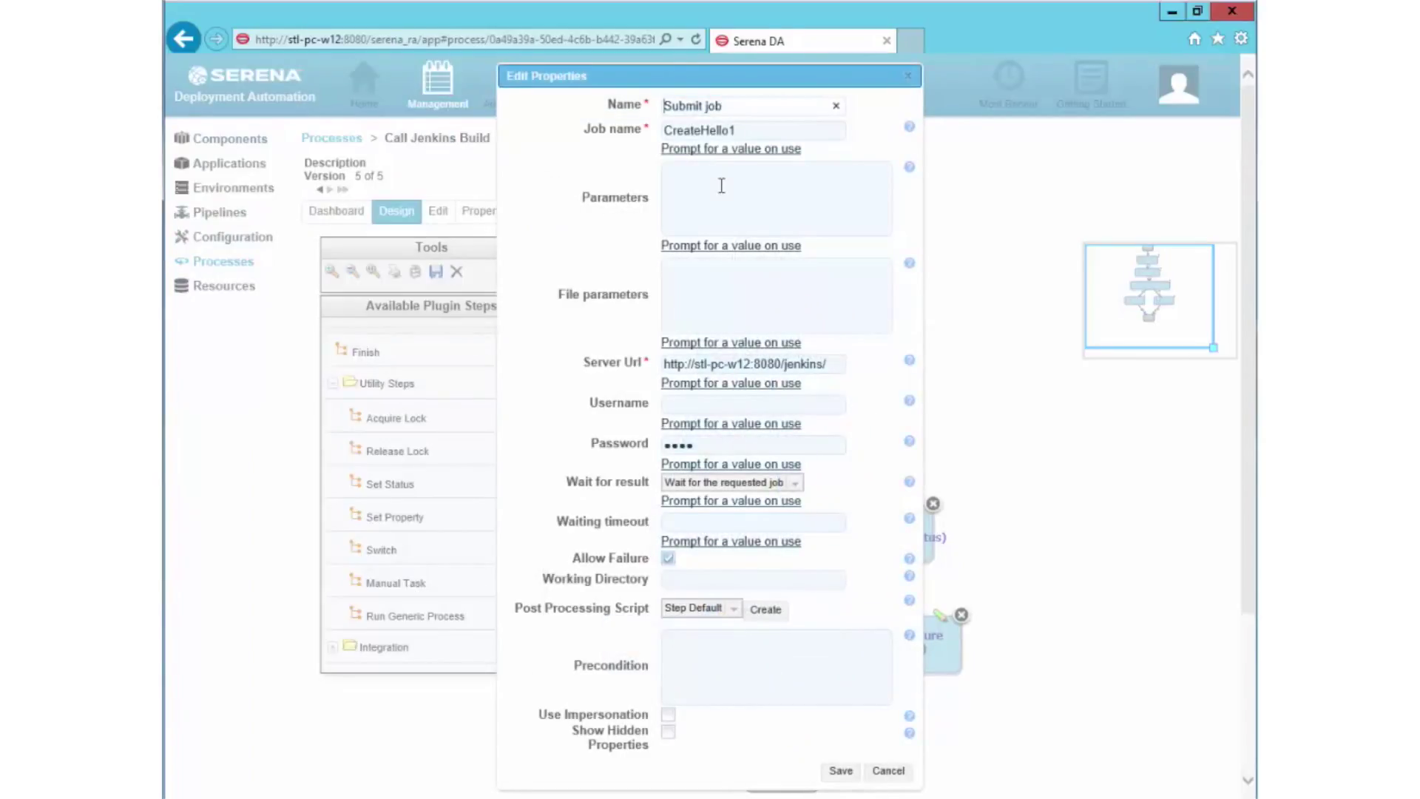
click(758, 127)
key(BackSpace)
text(2)
click(841, 770)
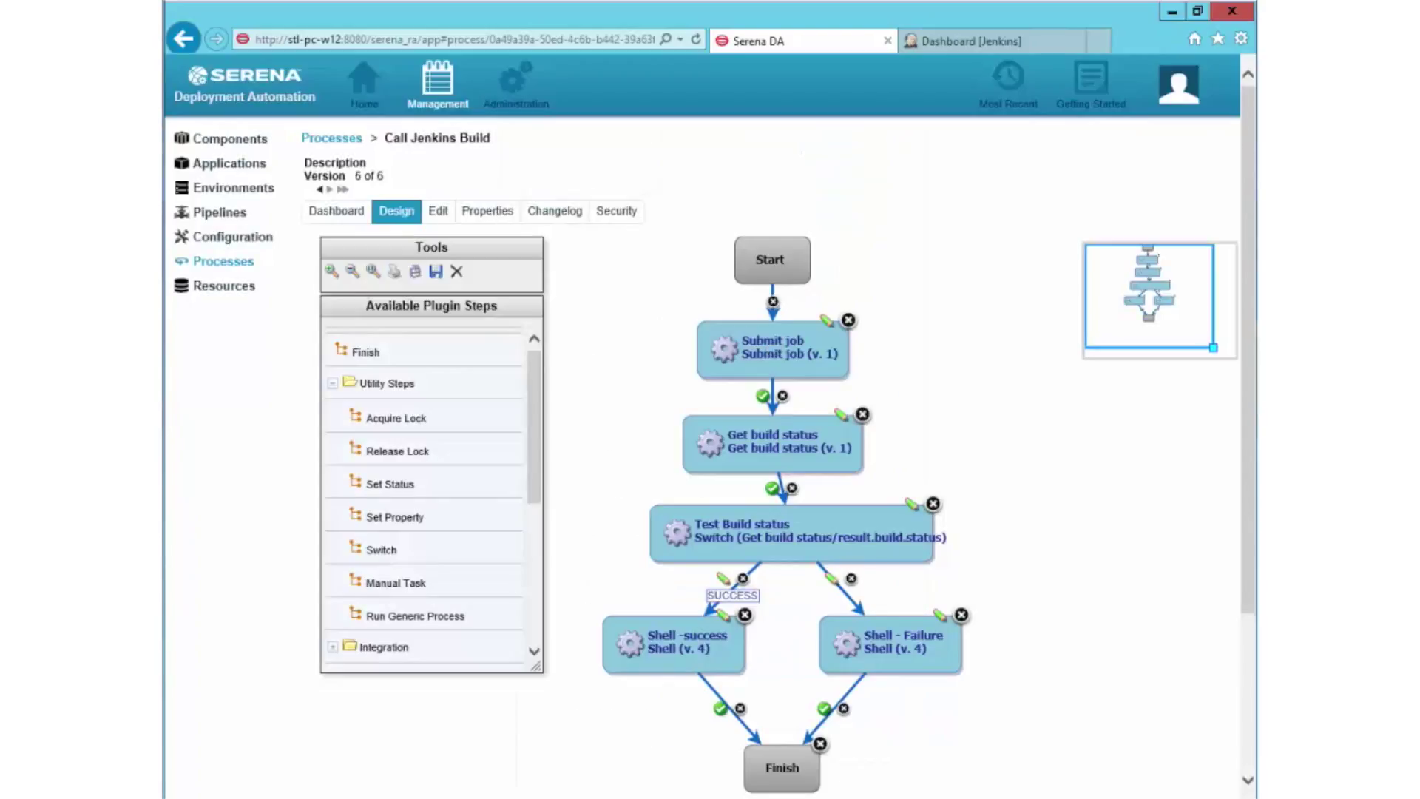
Step: Set the job name of the Get build status step to CreateHello2, then save the step and the process design
click(843, 415)
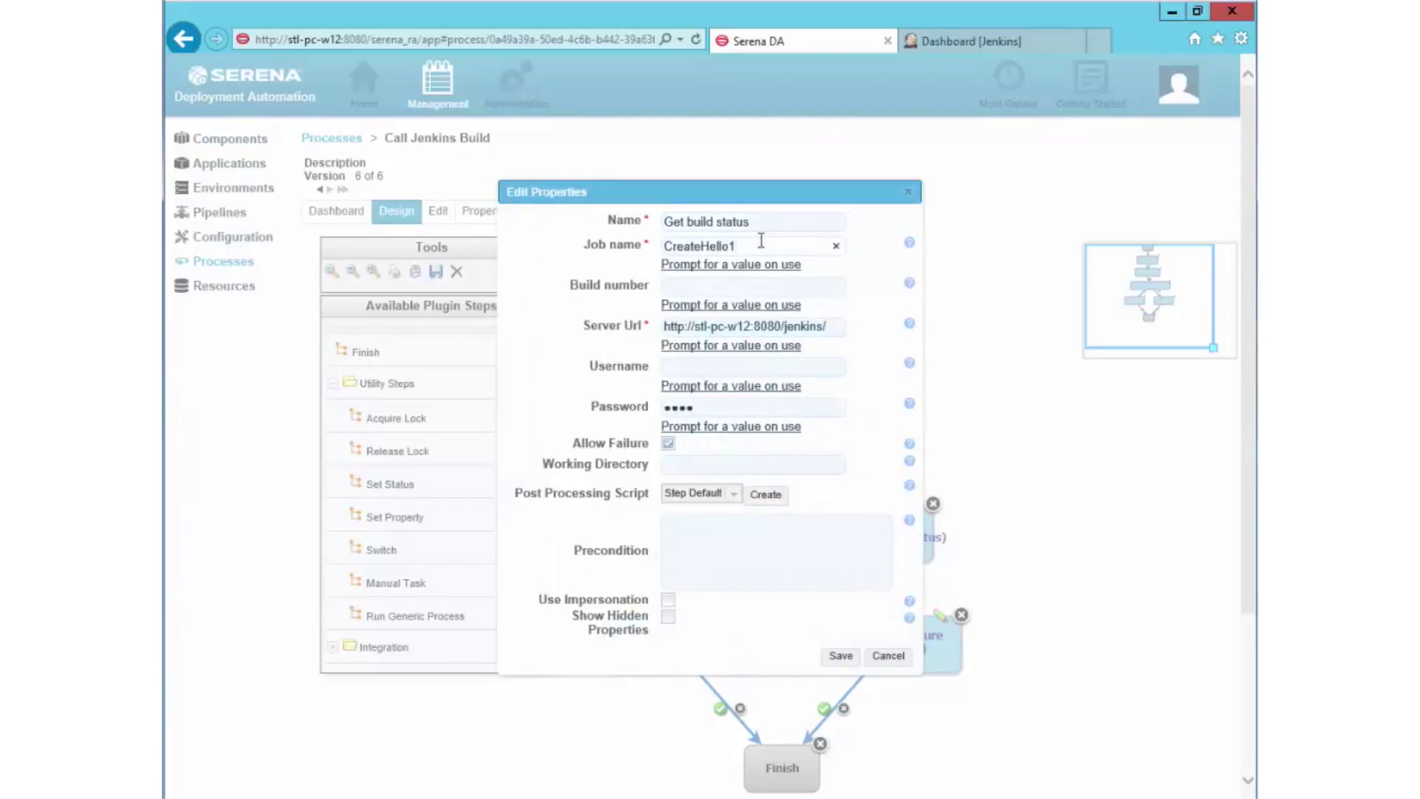
key(BackSpace)
text(2)
click(839, 656)
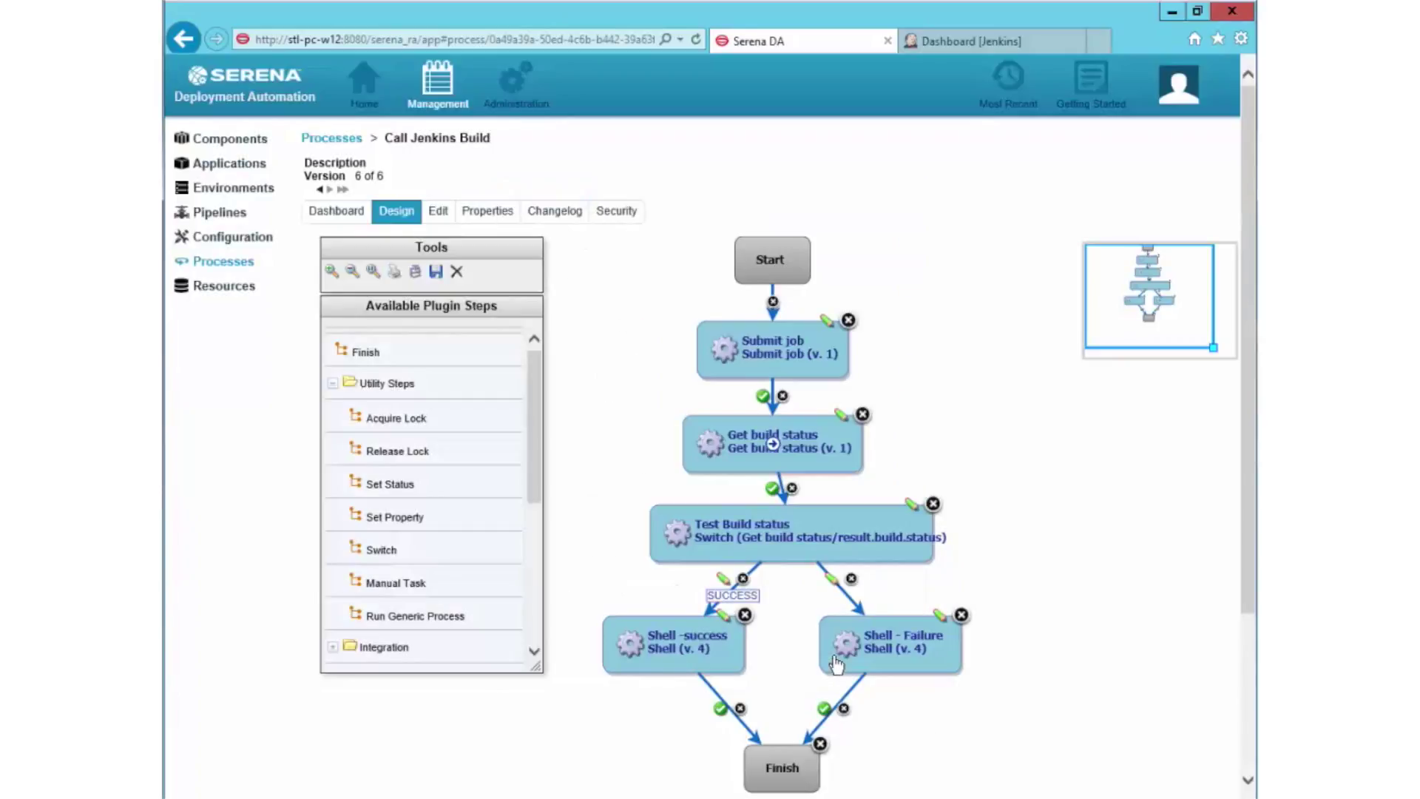
click(435, 270)
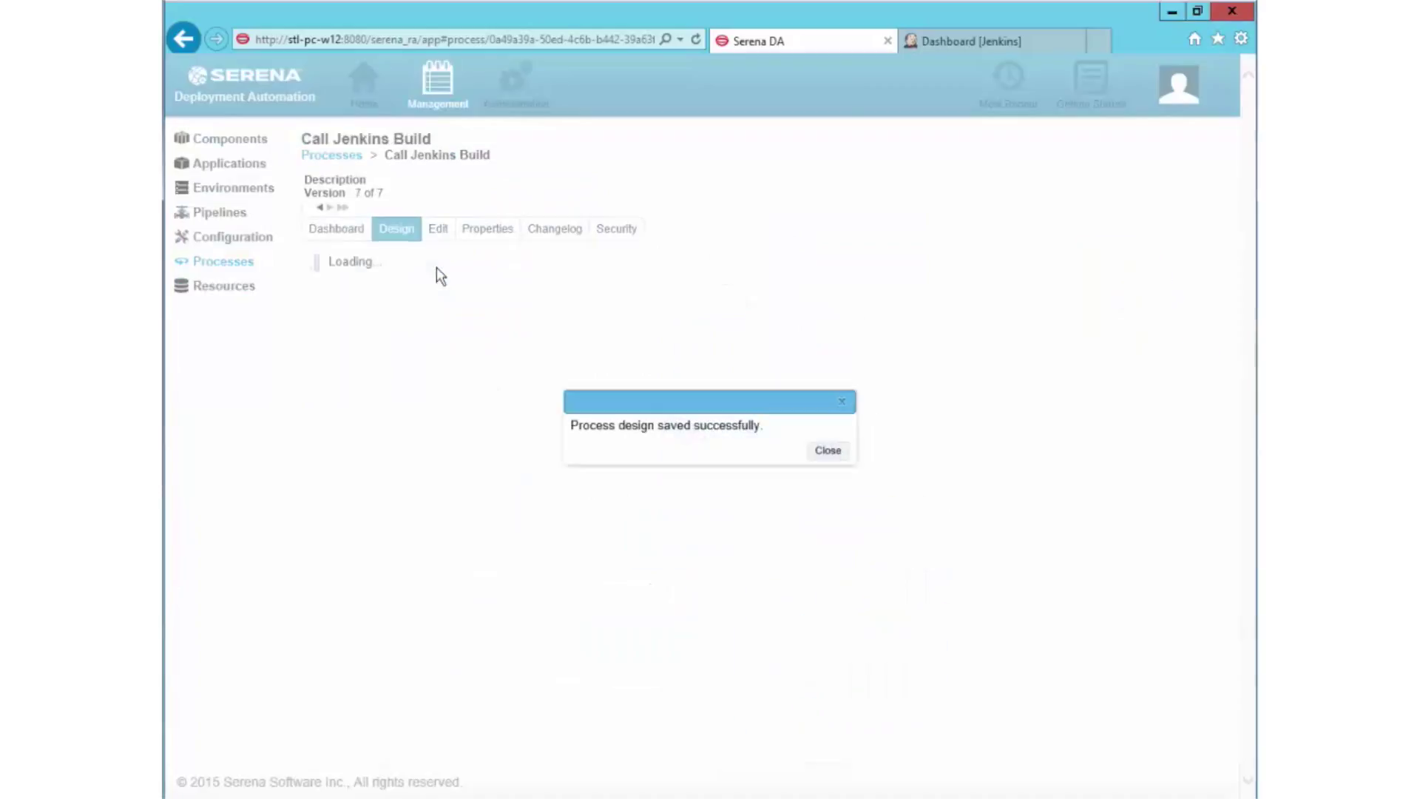
click(827, 451)
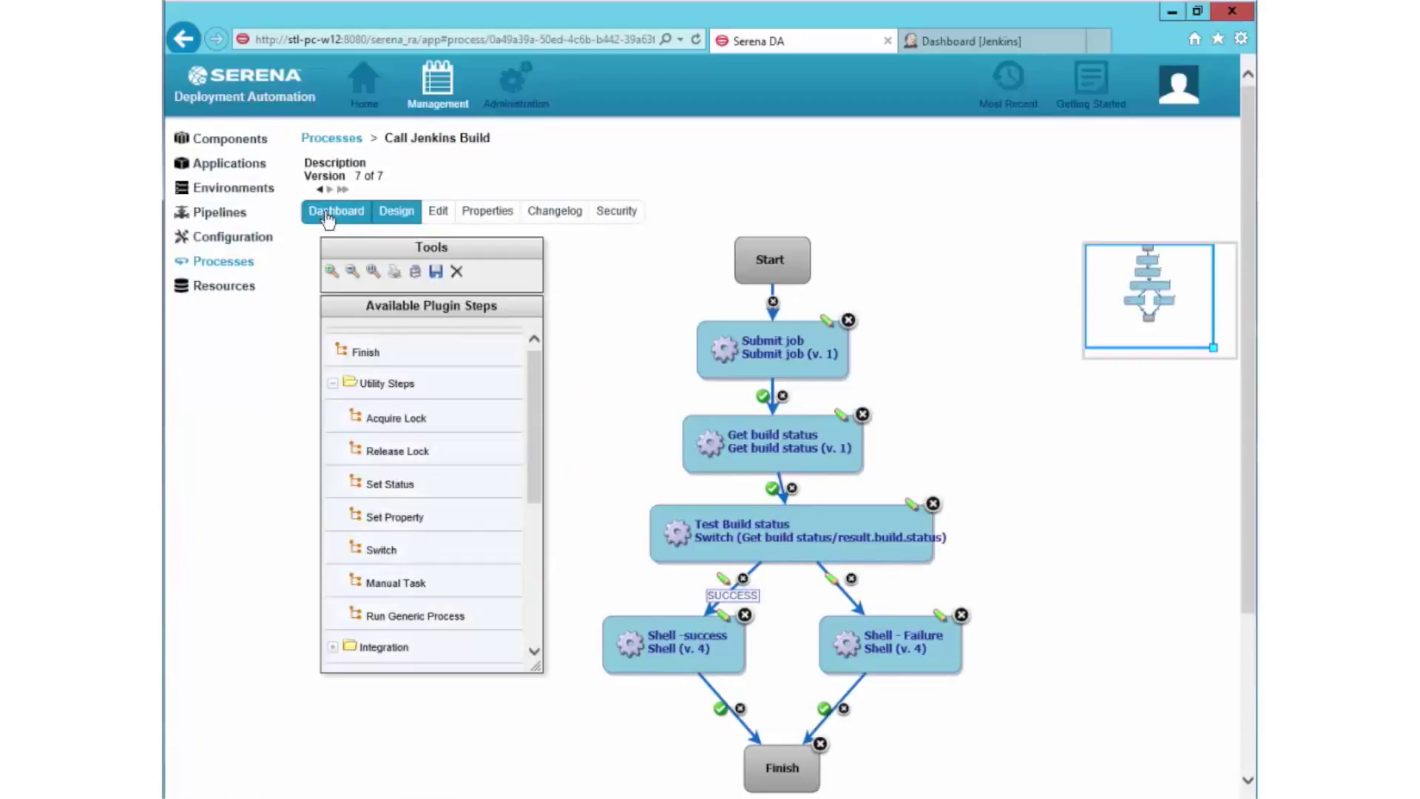
Step: Run the Call Jenkins Build process on the Win12AgentLocal resource and check which jobs exist on the Jenkins dashboard while it runs
click(327, 214)
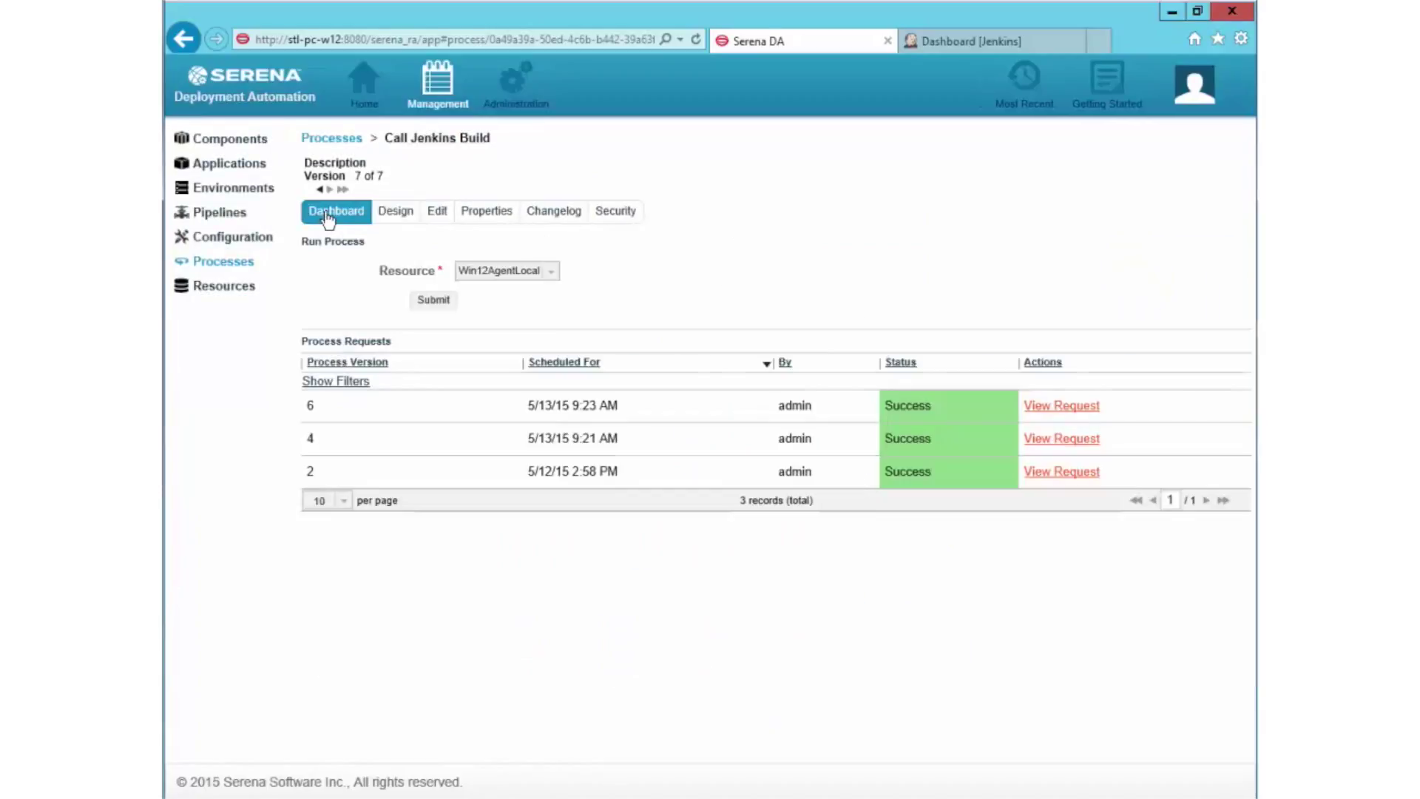
click(443, 301)
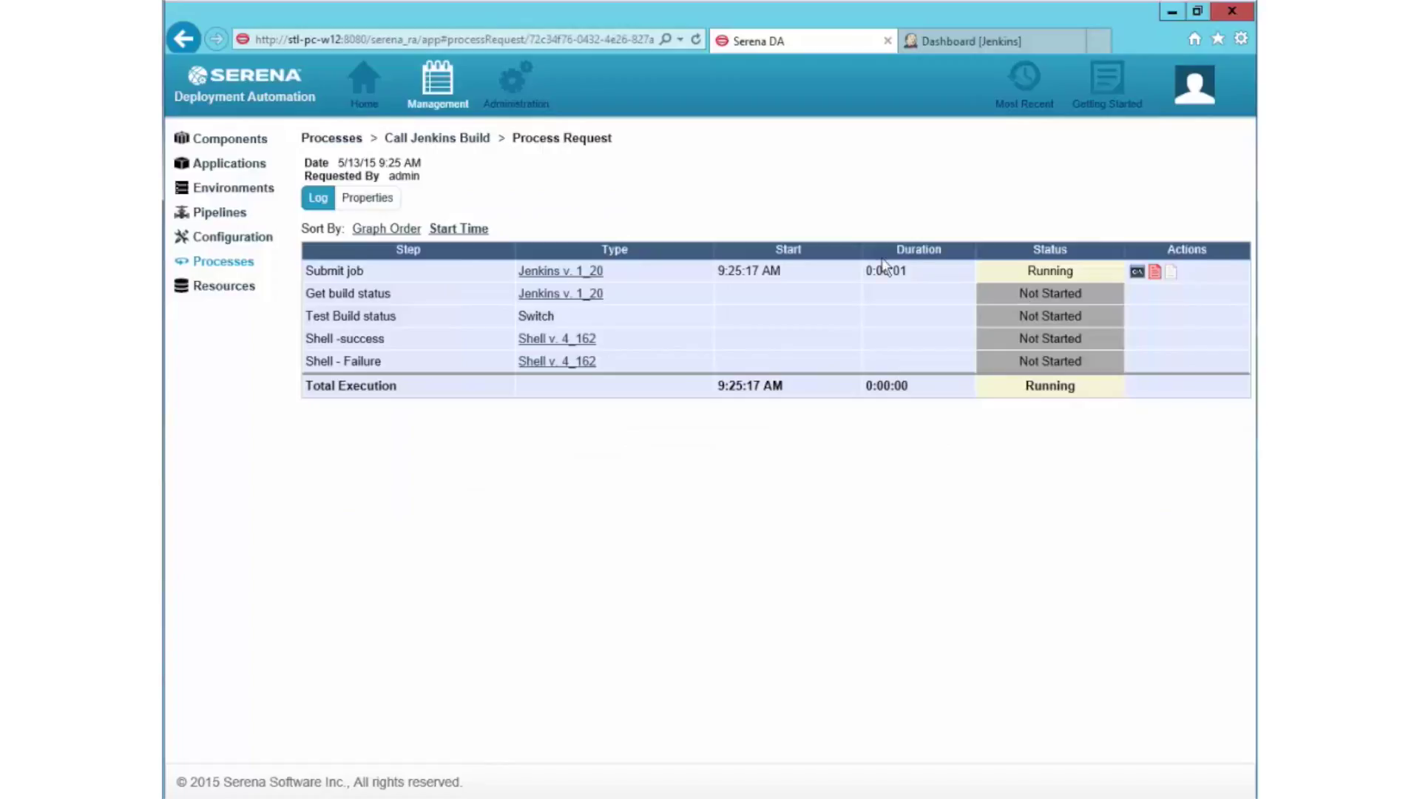
click(996, 42)
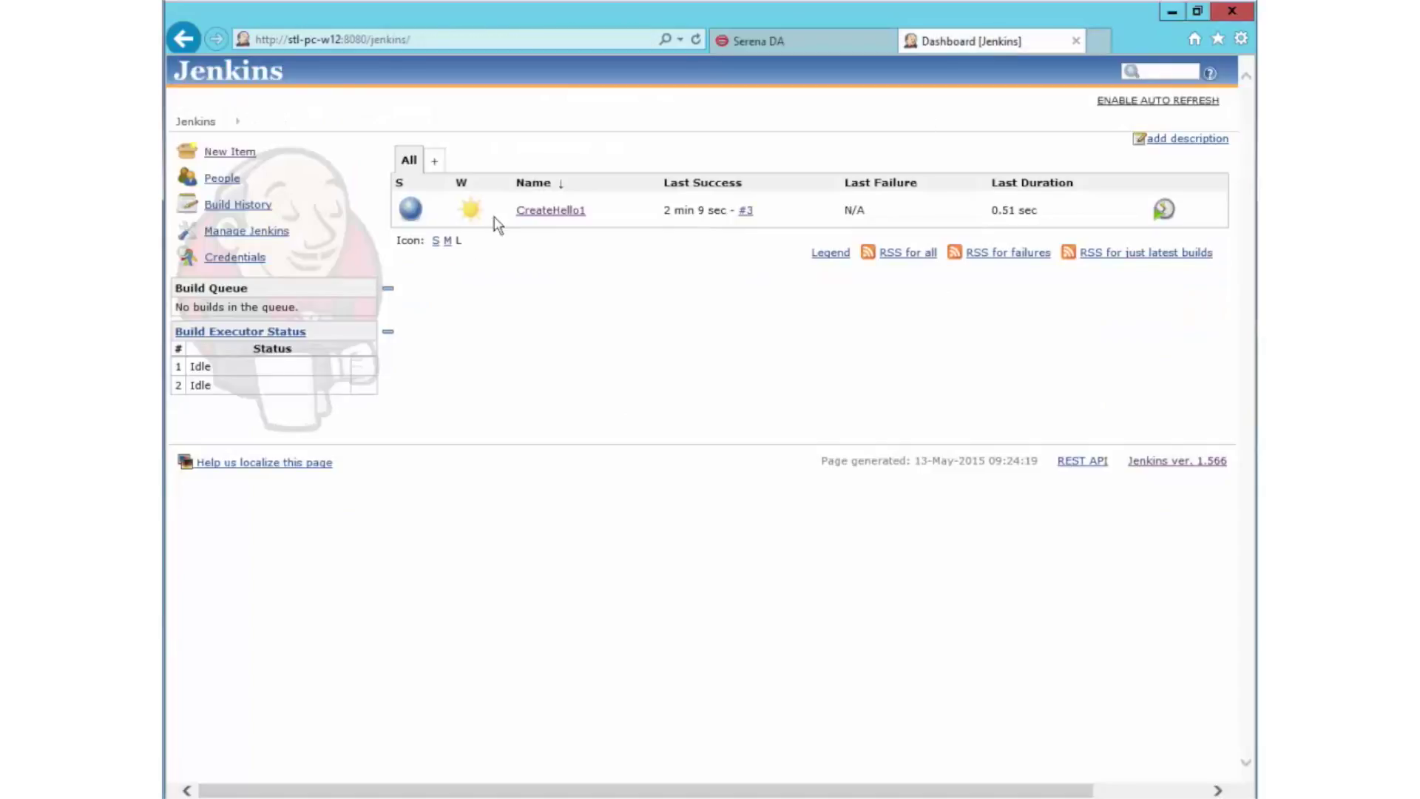
mouse_move(558, 218)
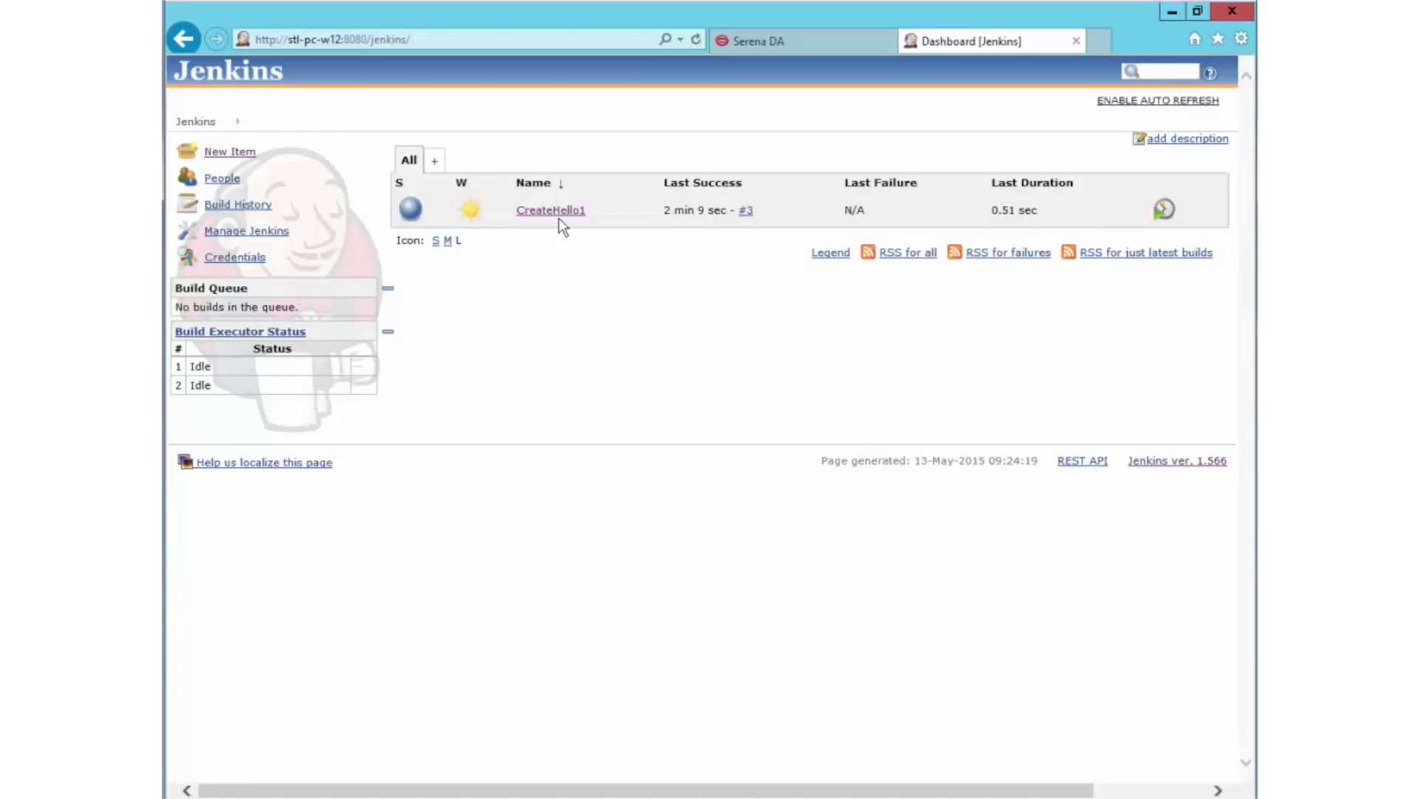
click(828, 44)
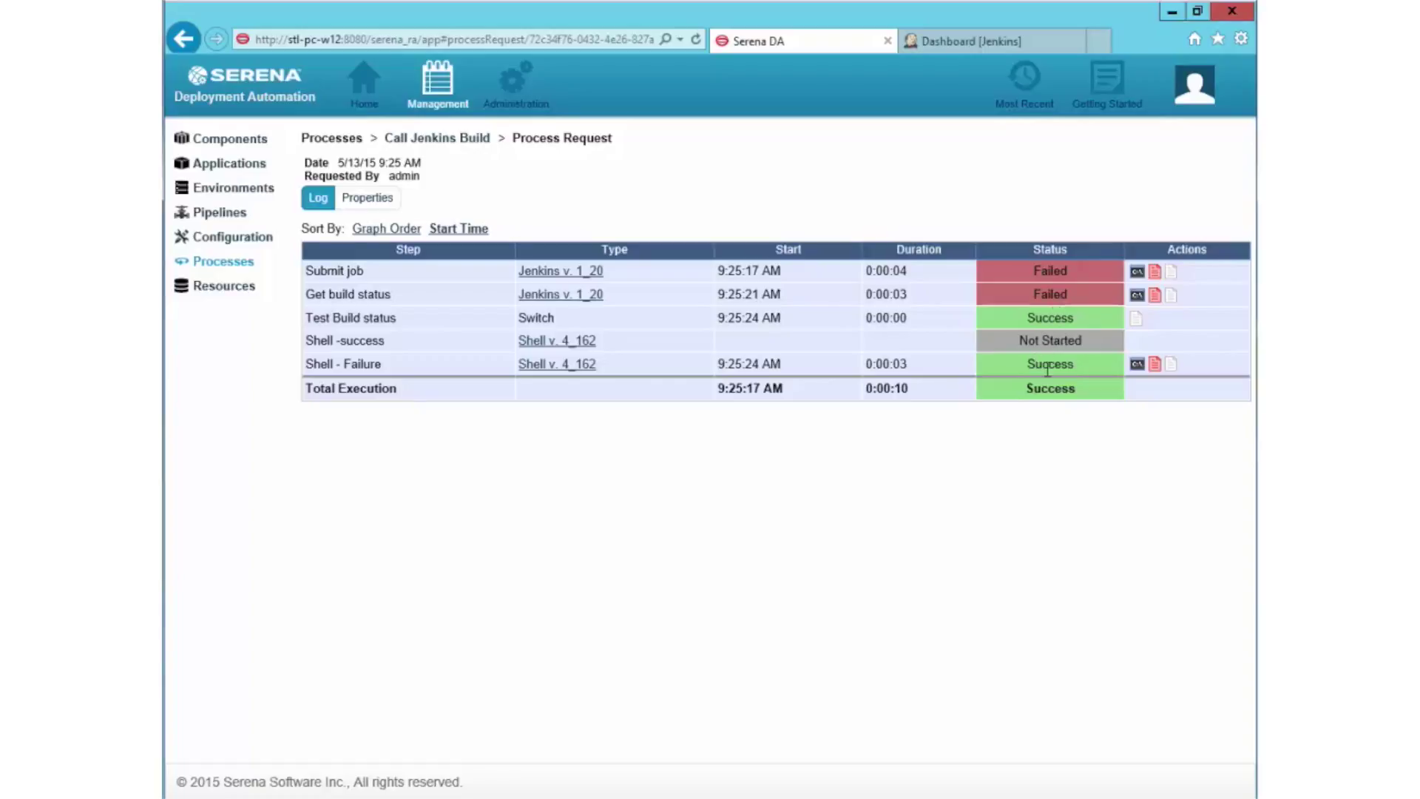
Step: Check the output log of the Shell - Failure step and return to the Call Jenkins Build process design
click(1133, 367)
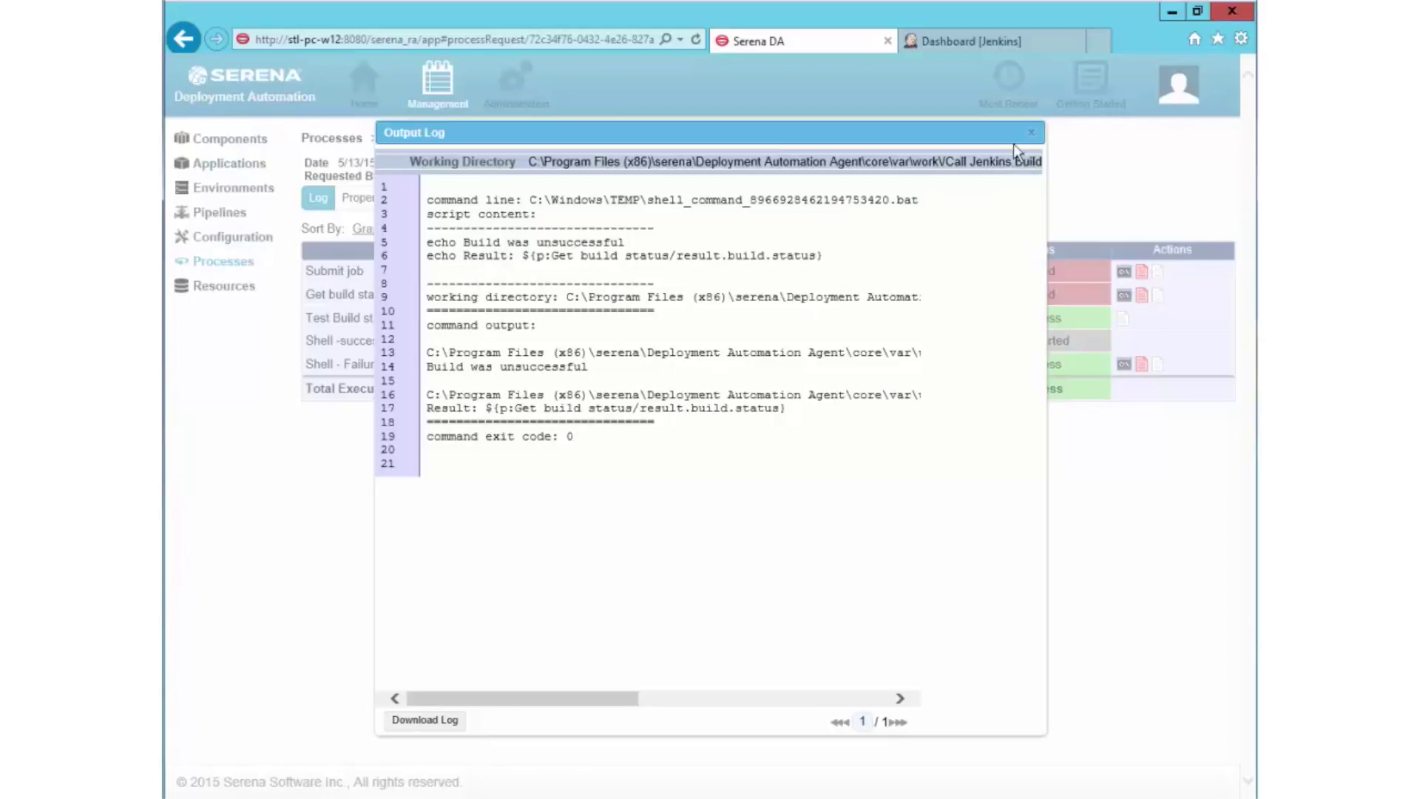
click(1031, 133)
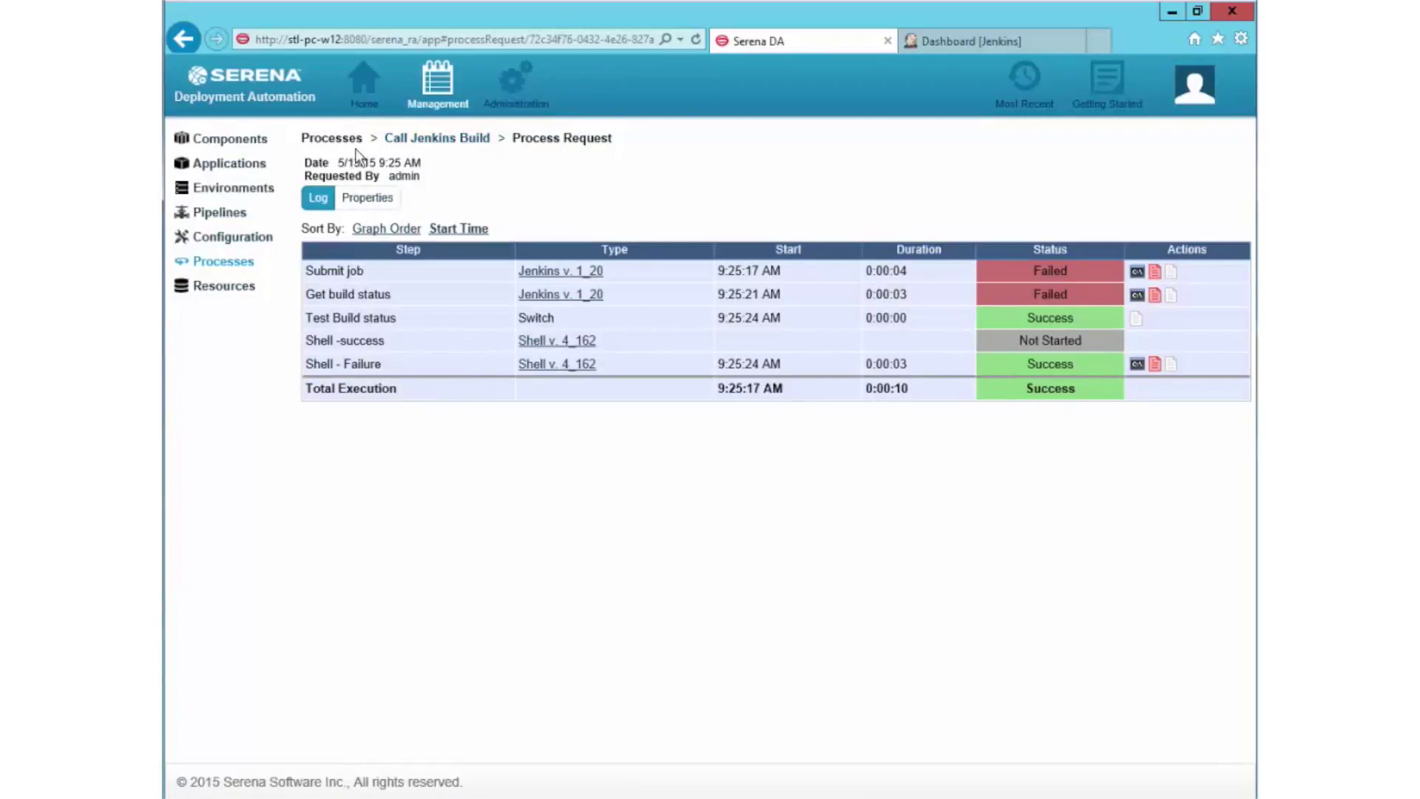
click(419, 140)
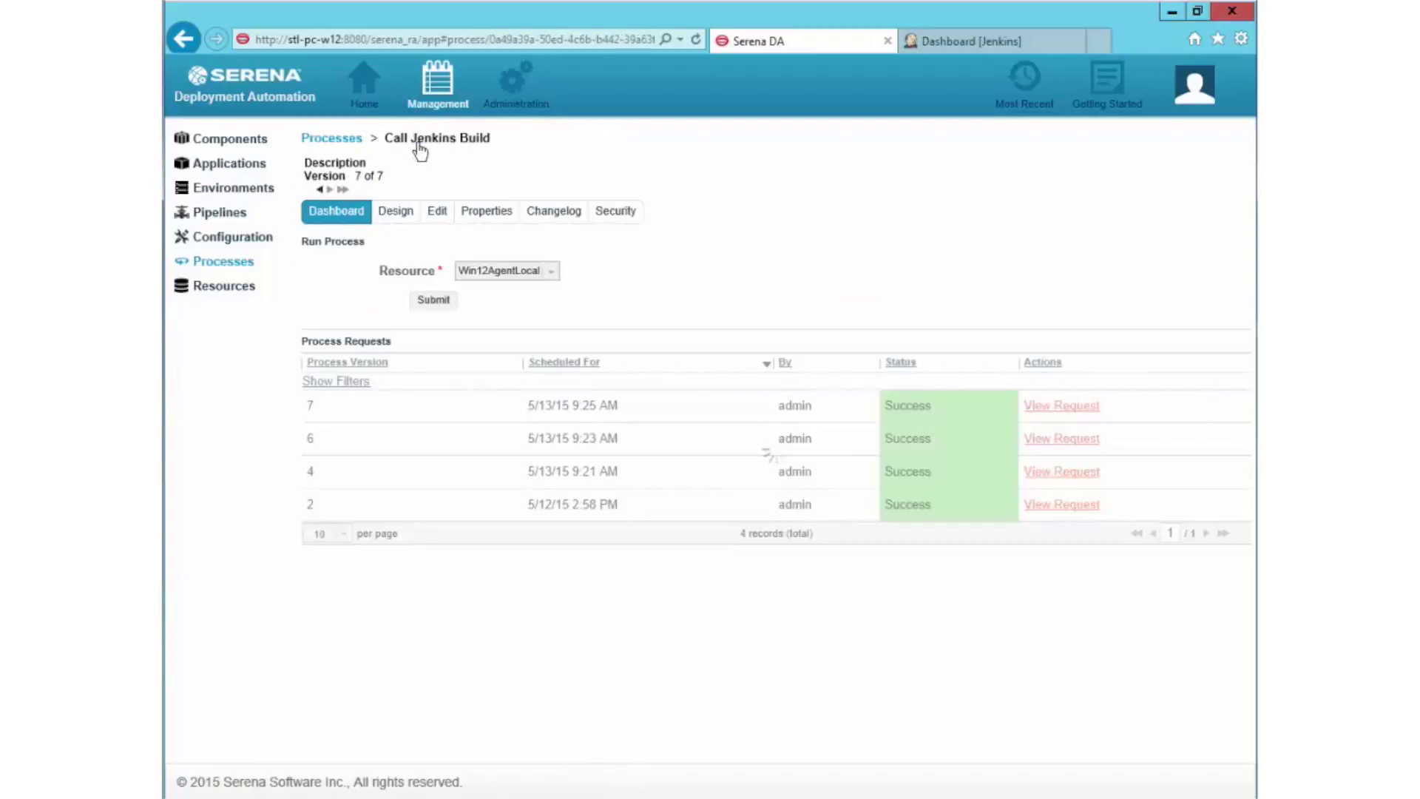
click(397, 213)
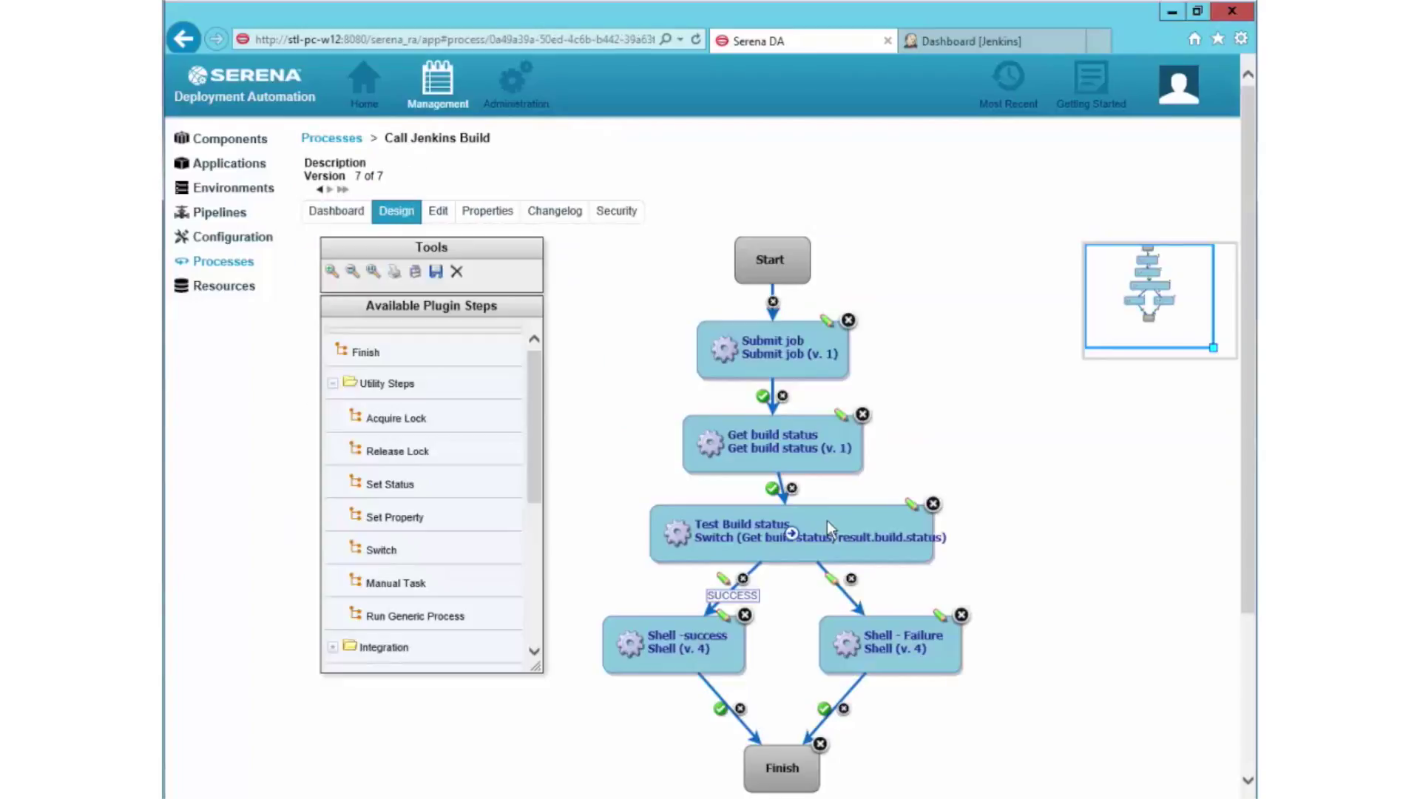